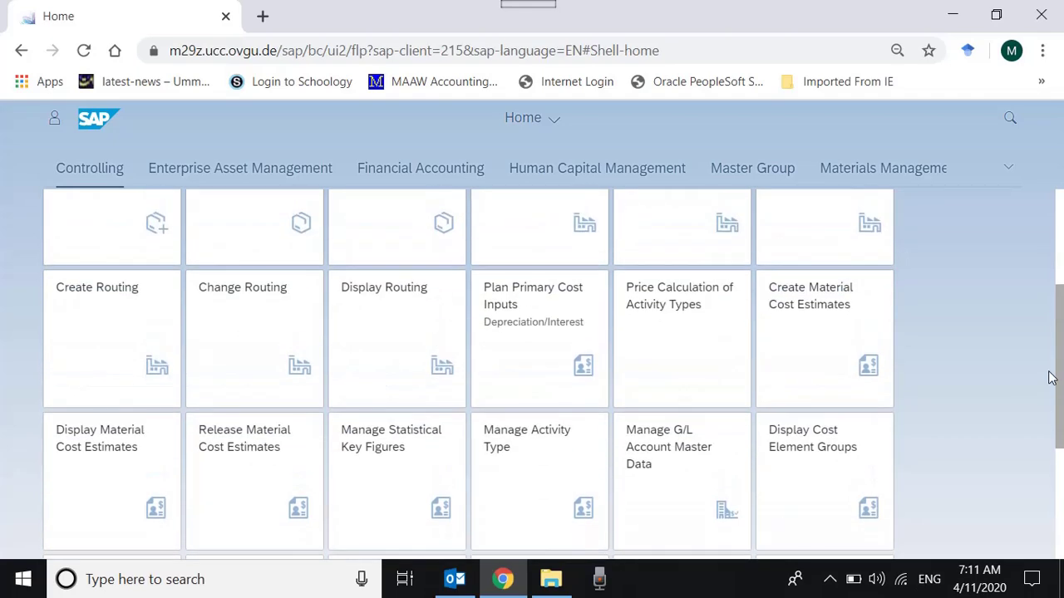
# Open the App Finder and search its catalog for "Line Items".
pyautogui.scroll(3, 1049, 375)
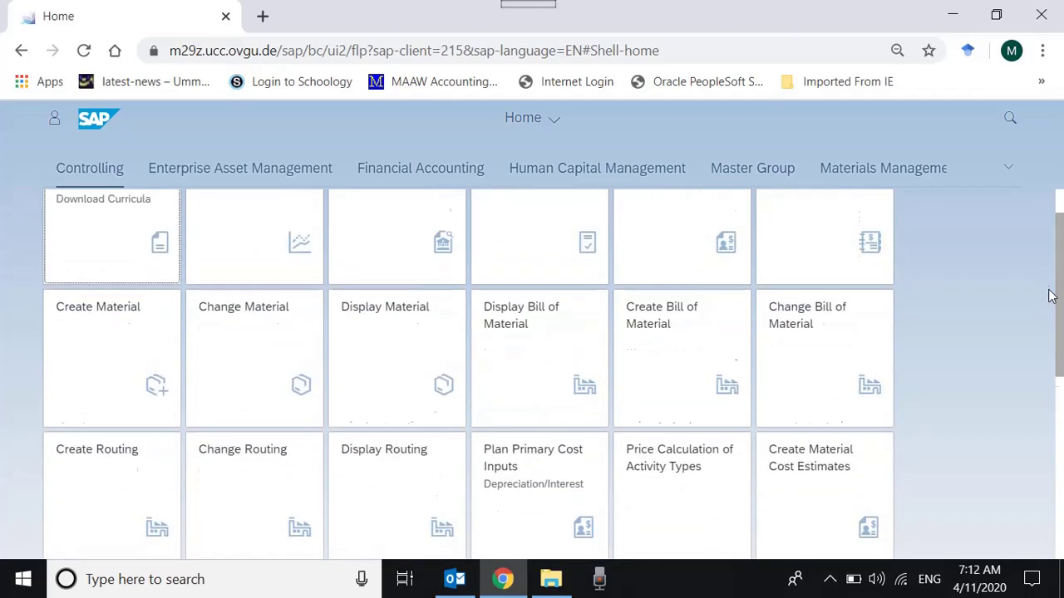
pyautogui.click(54, 119)
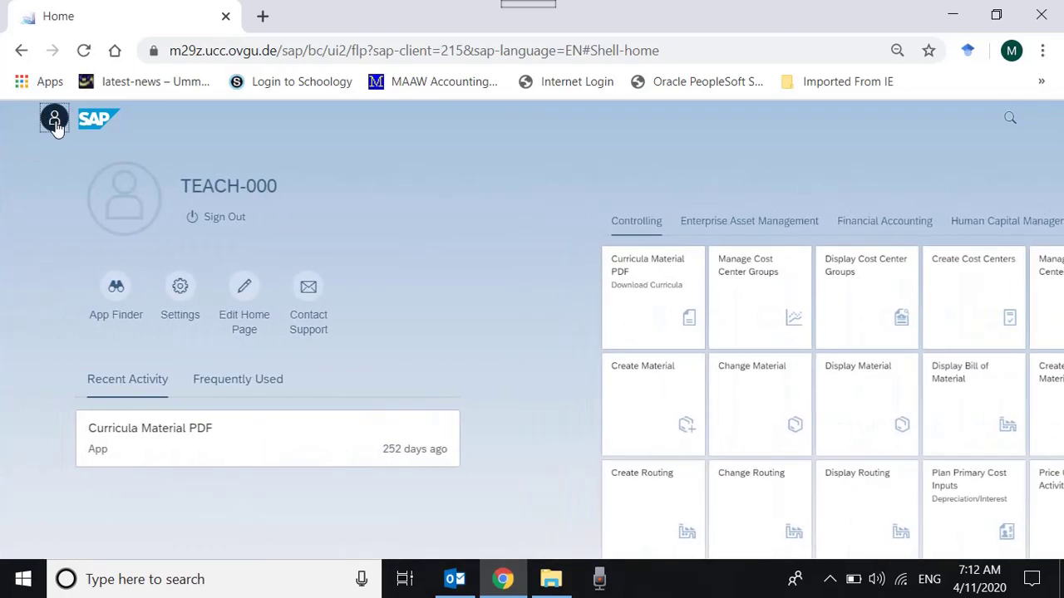
pyautogui.click(121, 320)
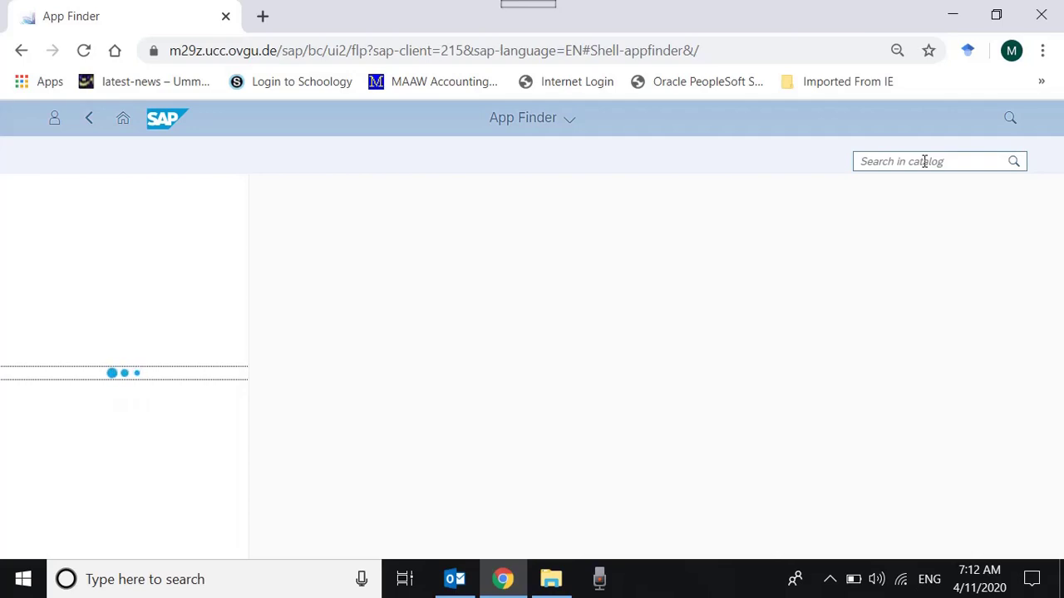
pyautogui.click(915, 162)
pyautogui.write('Line Items')
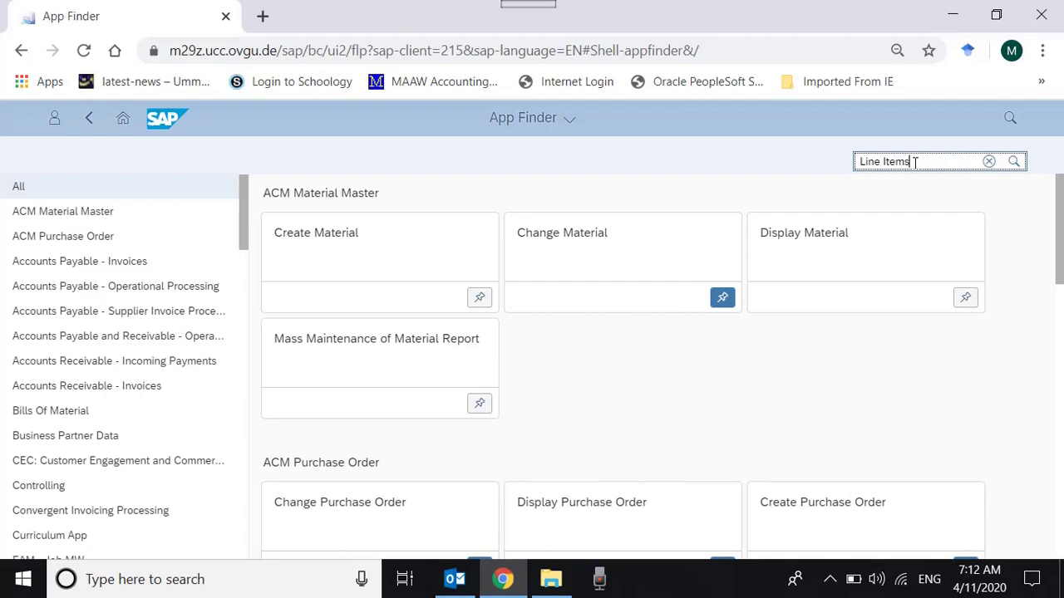
pyautogui.press('Return')
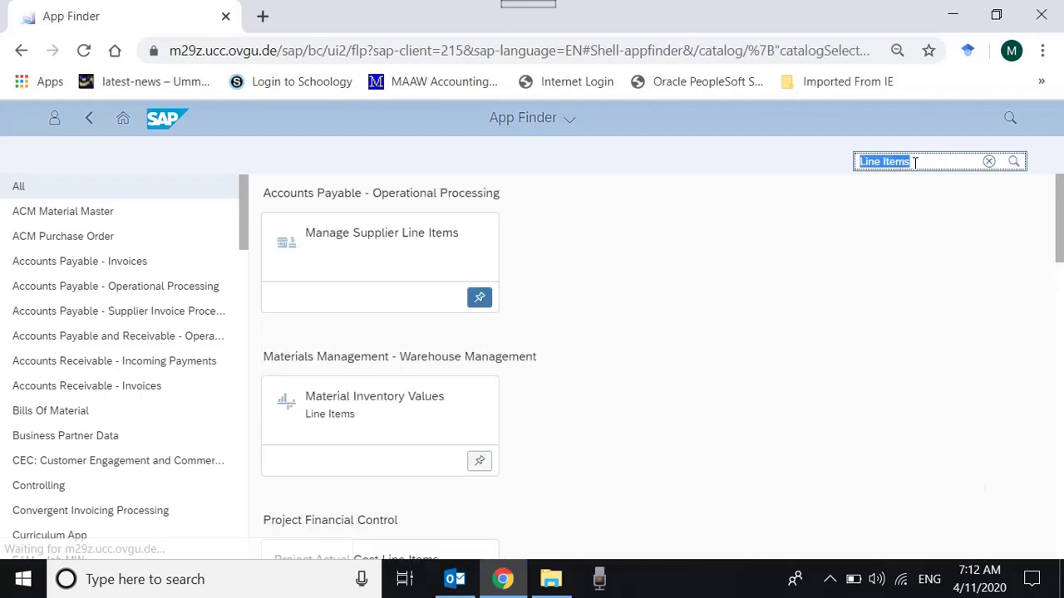
pyautogui.click(744, 319)
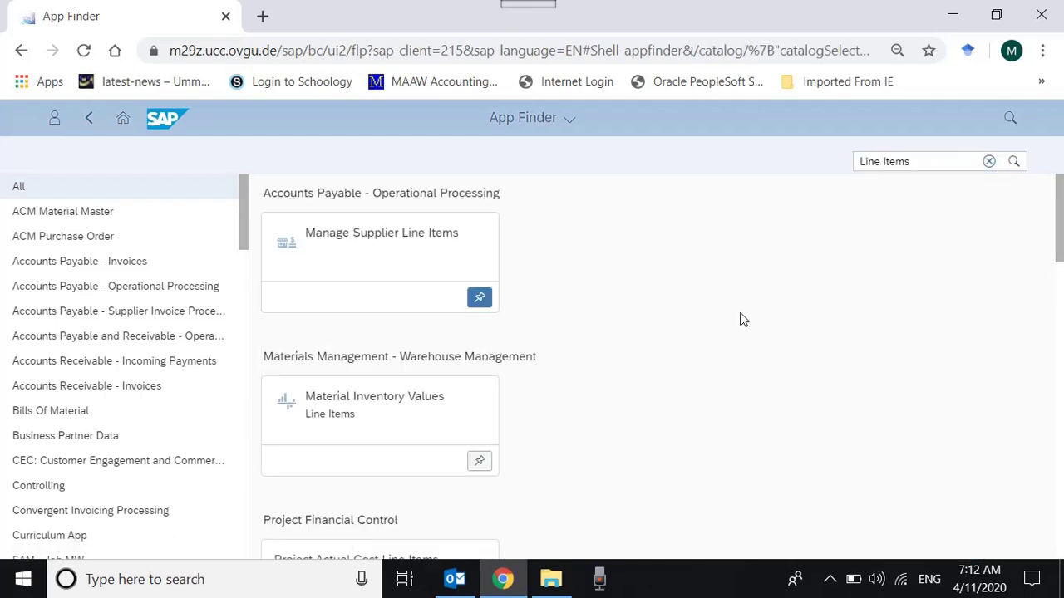
pyautogui.moveTo(1059, 238); pyautogui.dragTo(1062, 451)
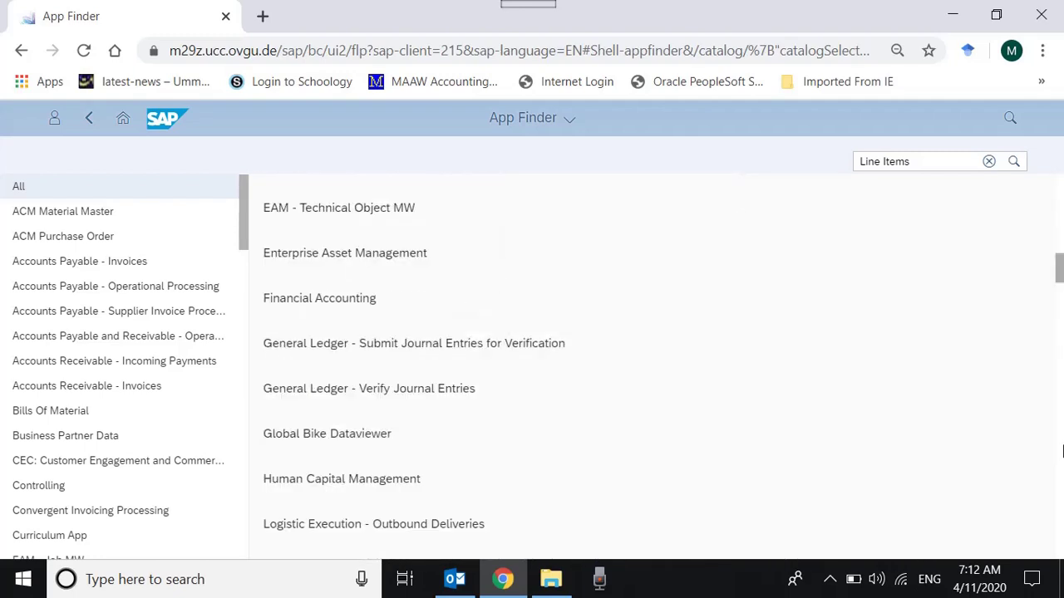
# Refine the catalog search to "Display Line Items".
pyautogui.scroll(10, 1048, 399)
pyautogui.click(864, 163)
pyautogui.write('Display')
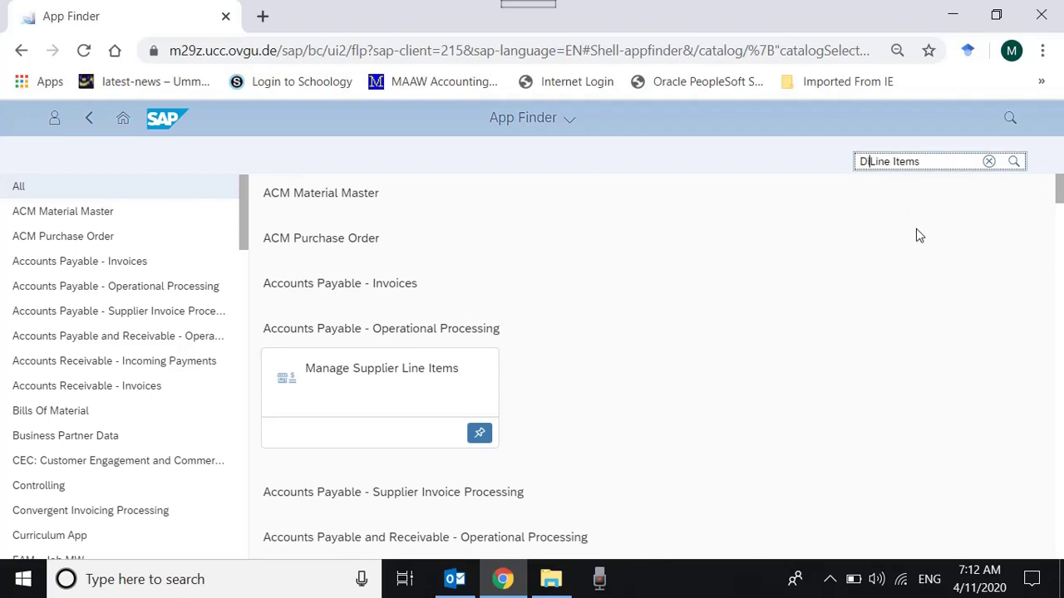
pyautogui.press('Return')
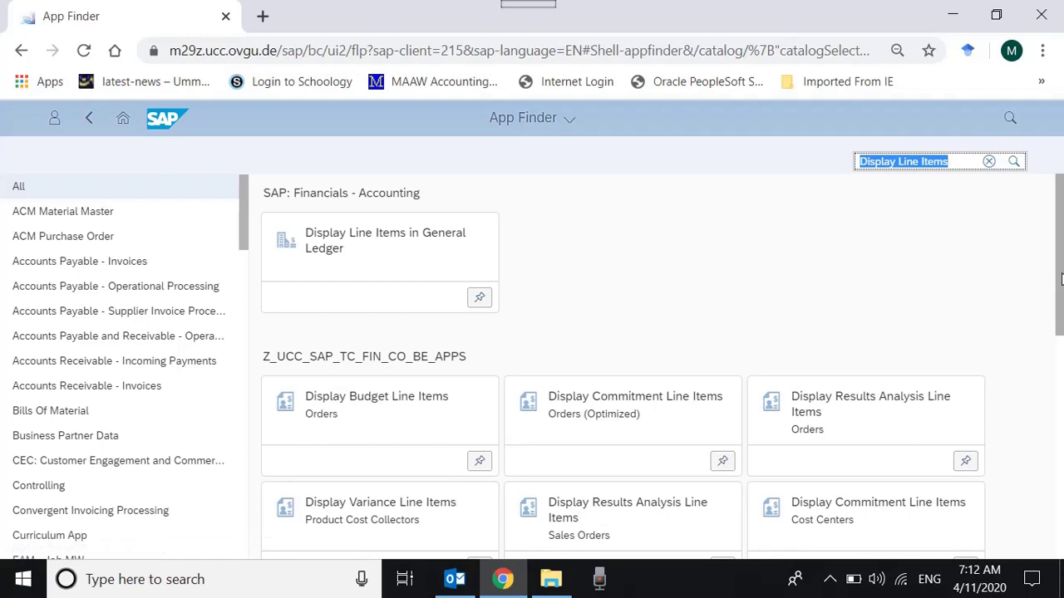
# Add the Display Cost Line Items app for Cost Centers - Actual to the Financial Accounting group of the home page.
pyautogui.moveTo(1059, 269); pyautogui.dragTo(1061, 426)
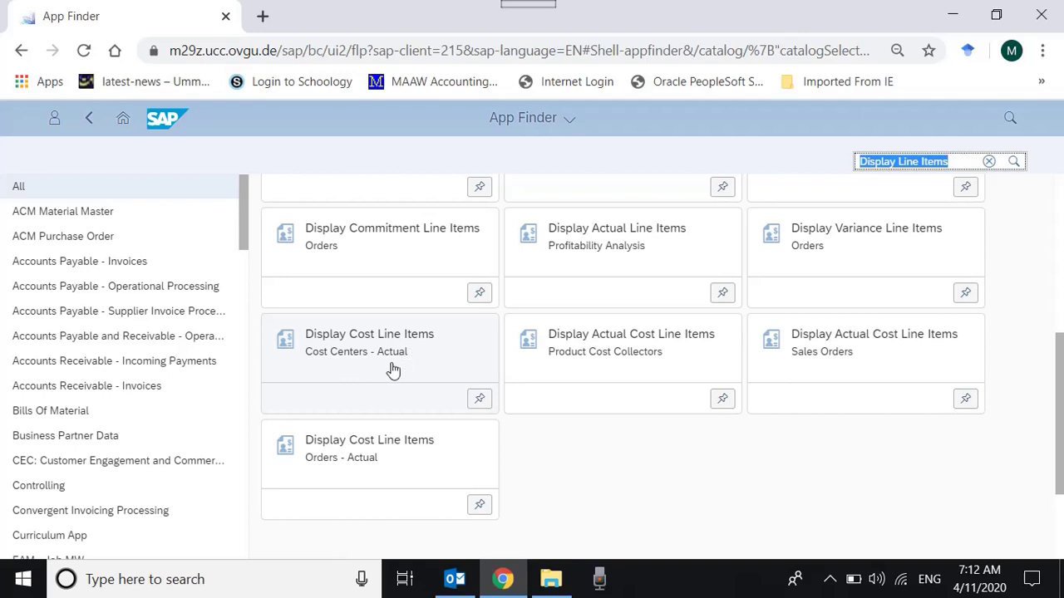
pyautogui.click(480, 399)
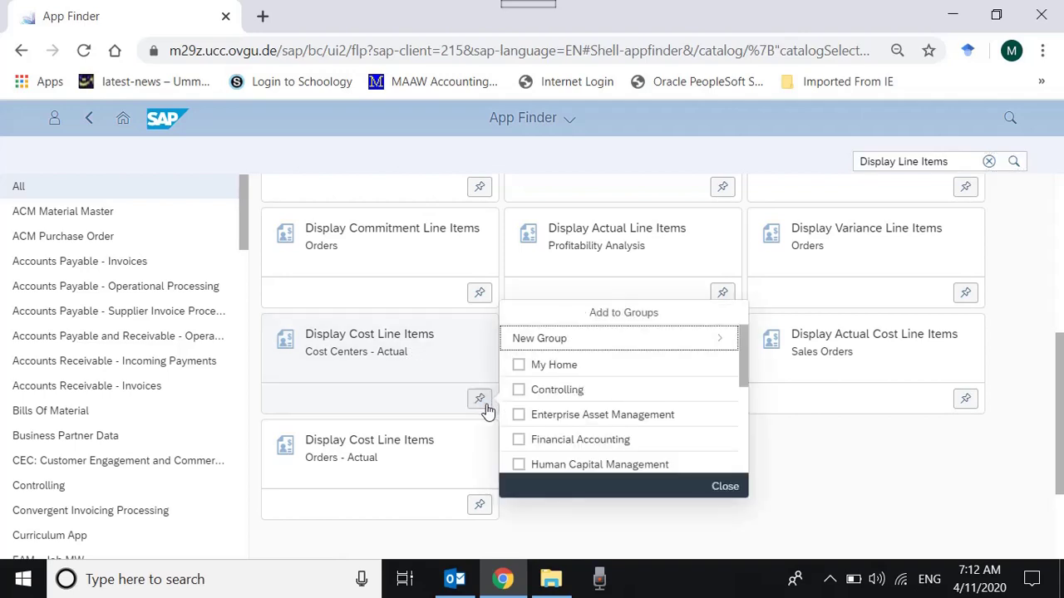
pyautogui.click(520, 441)
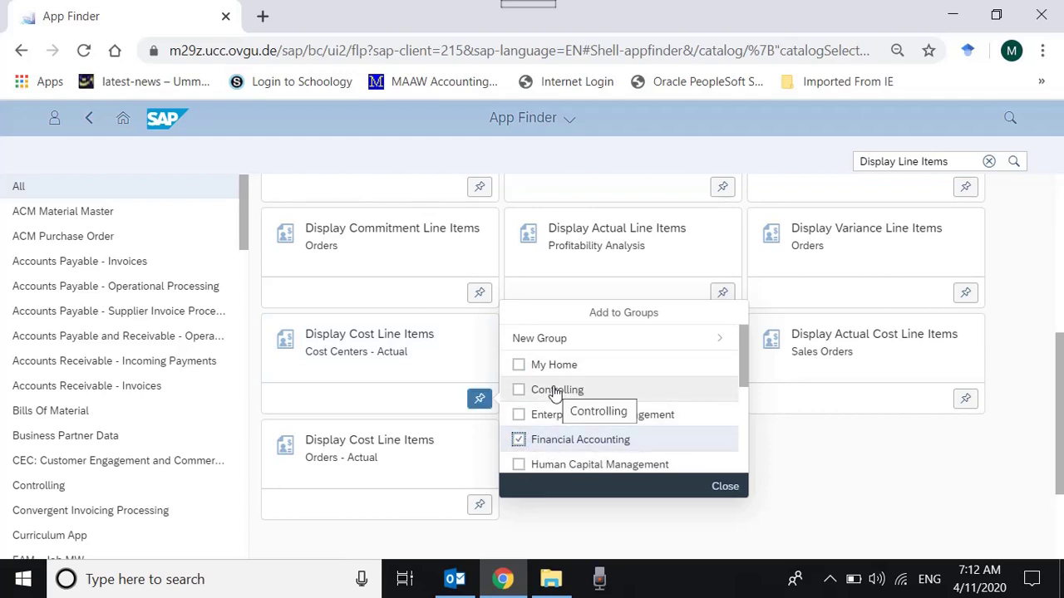
pyautogui.click(723, 487)
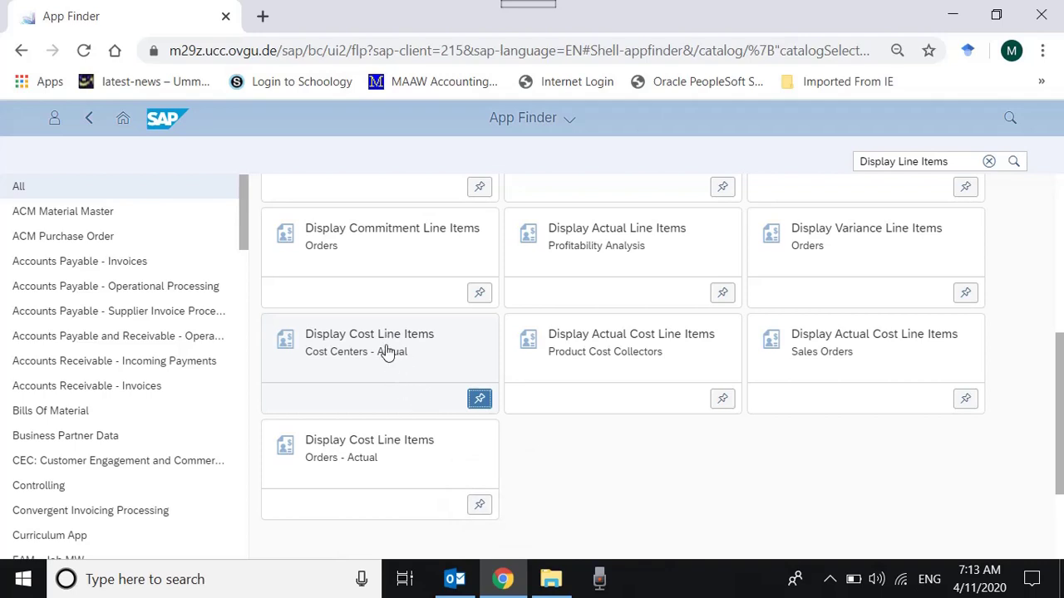
# Open the Display Cost Line Items app for Cost Centers - Actual and go to the Controlling Area field.
pyautogui.click(388, 352)
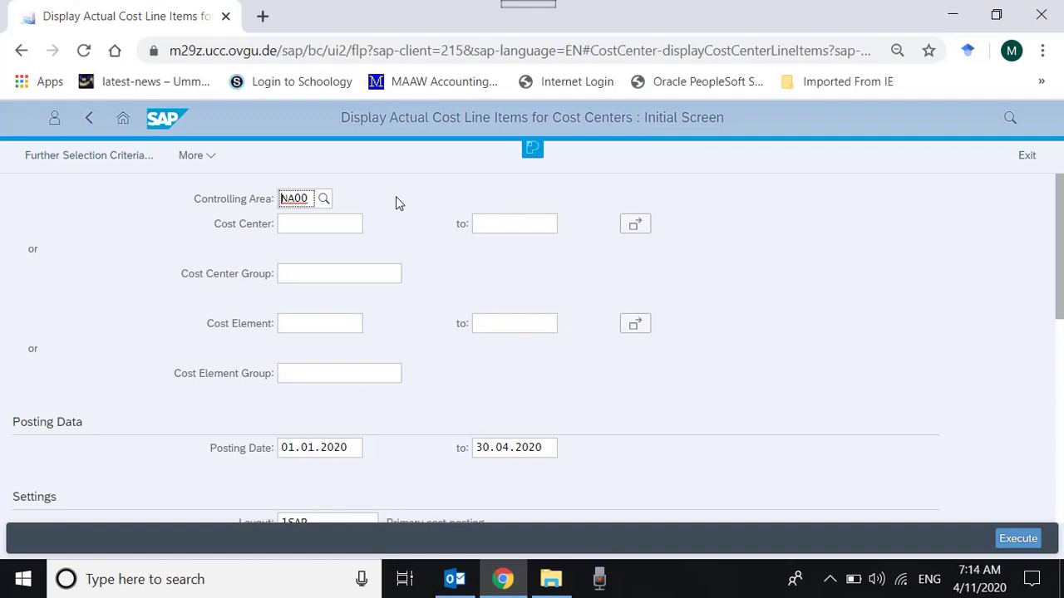
pyautogui.click(396, 197)
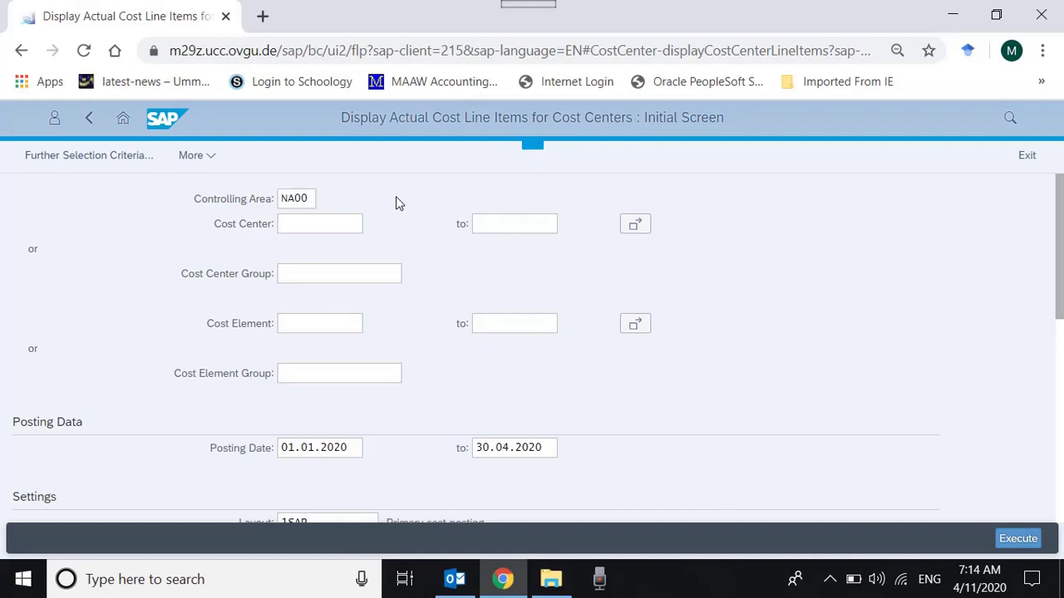
pyautogui.doubleClick(311, 198)
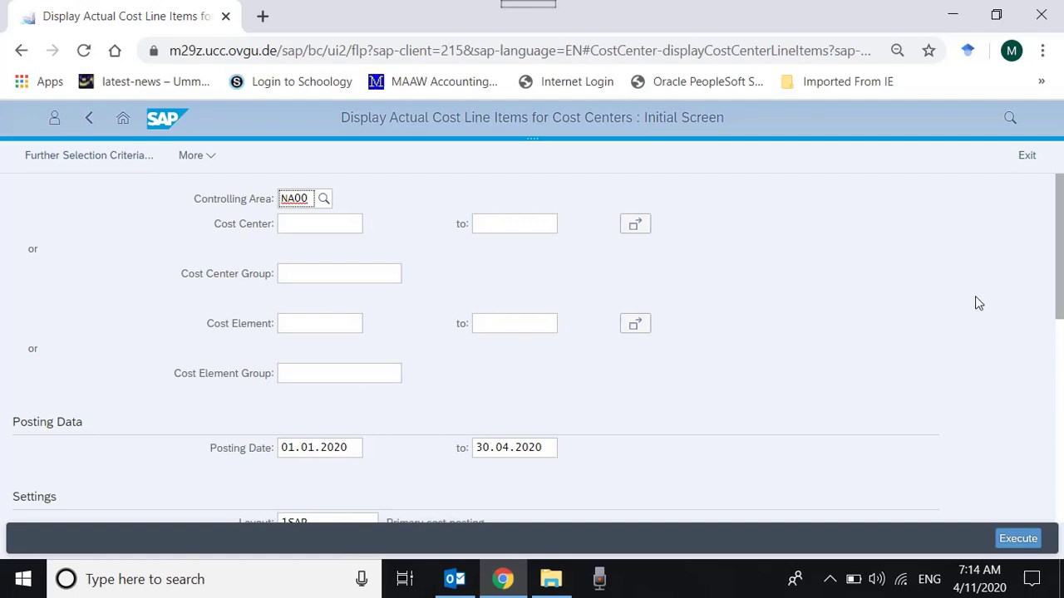
# Set the cost center to NAAD1000, the Admin Costs entry from the search results.
pyautogui.click(325, 223)
pyautogui.write('naa')
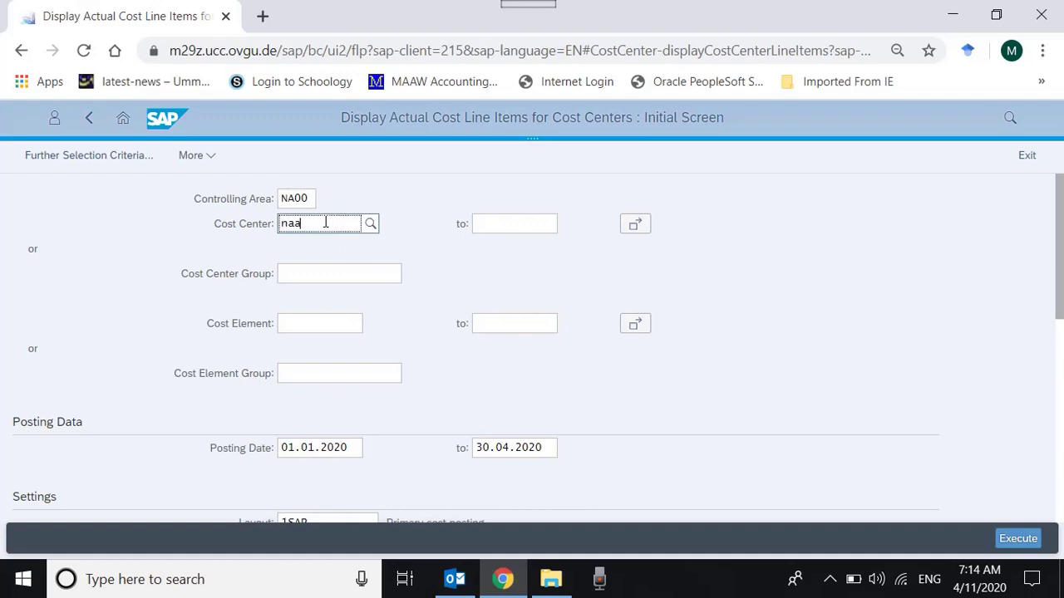
pyautogui.write('d1000')
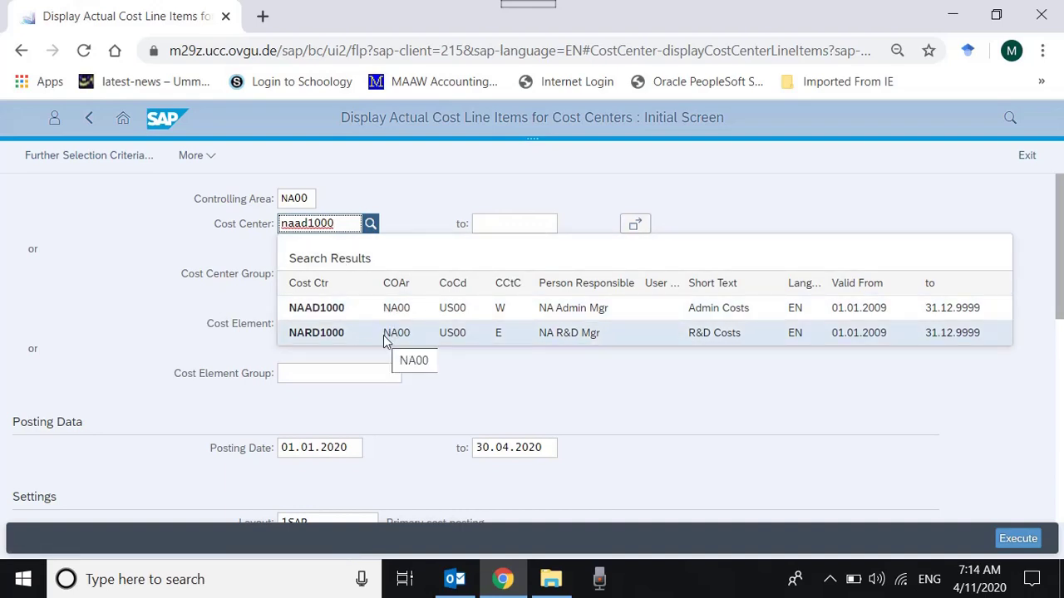
pyautogui.click(383, 315)
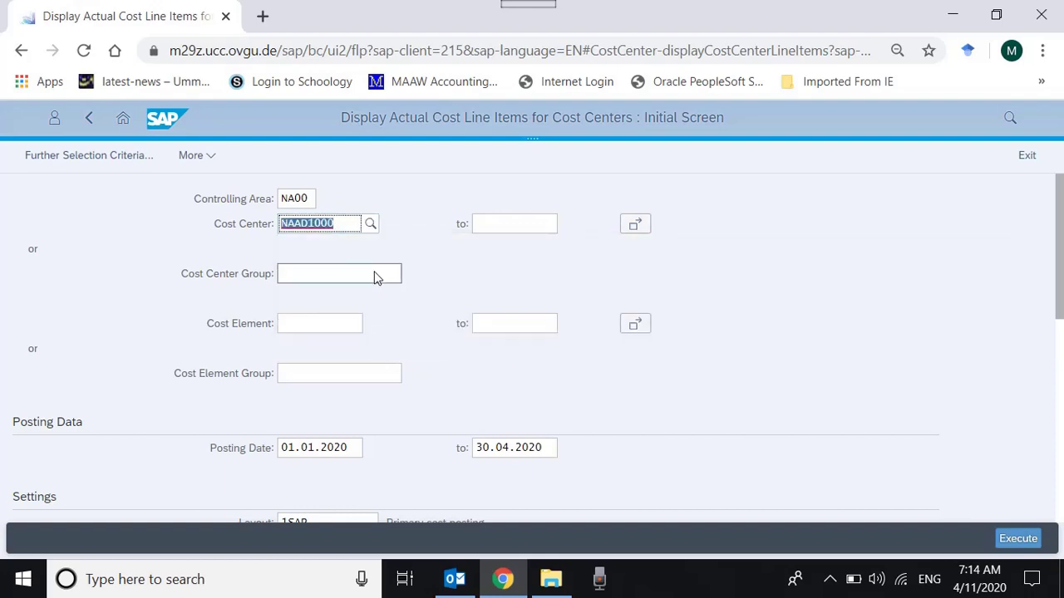
pyautogui.click(347, 225)
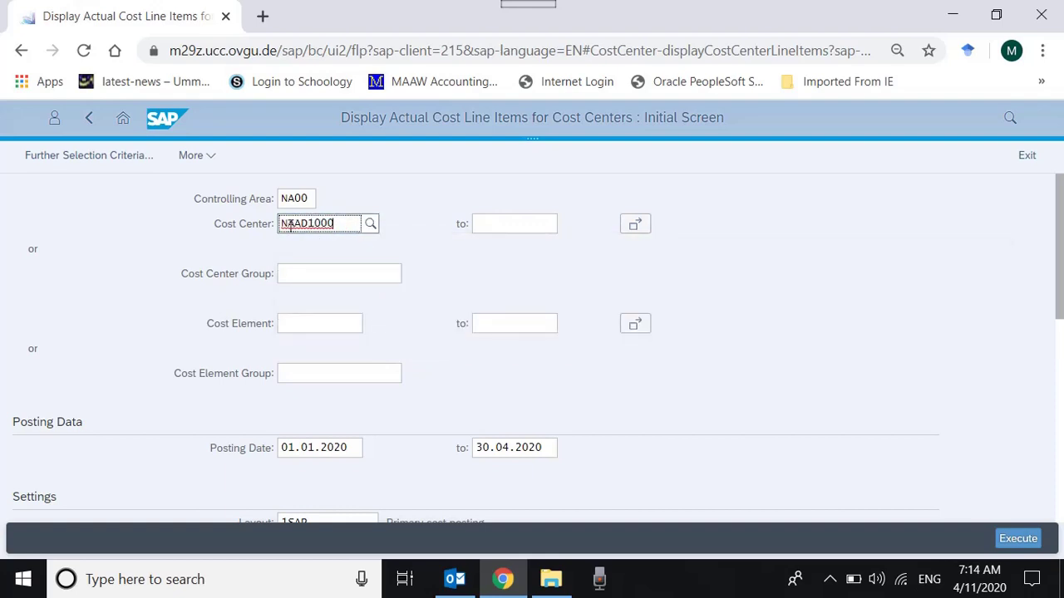
# Check the cost element, posting date and layout criteria, and run the line item report for the cost center.
pyautogui.click(1060, 198)
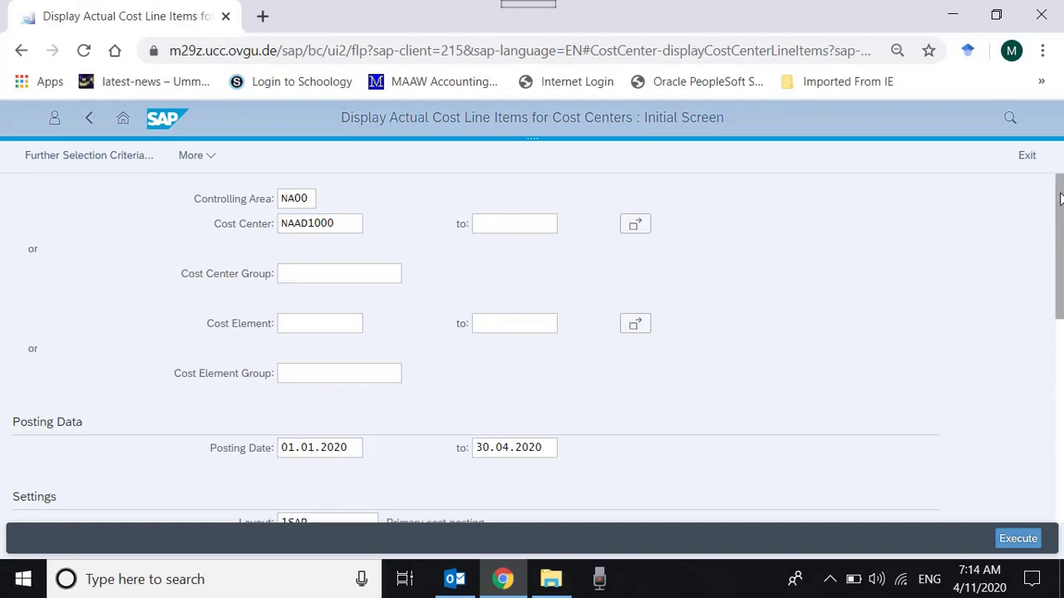
pyautogui.moveTo(1061, 198); pyautogui.dragTo(1061, 199)
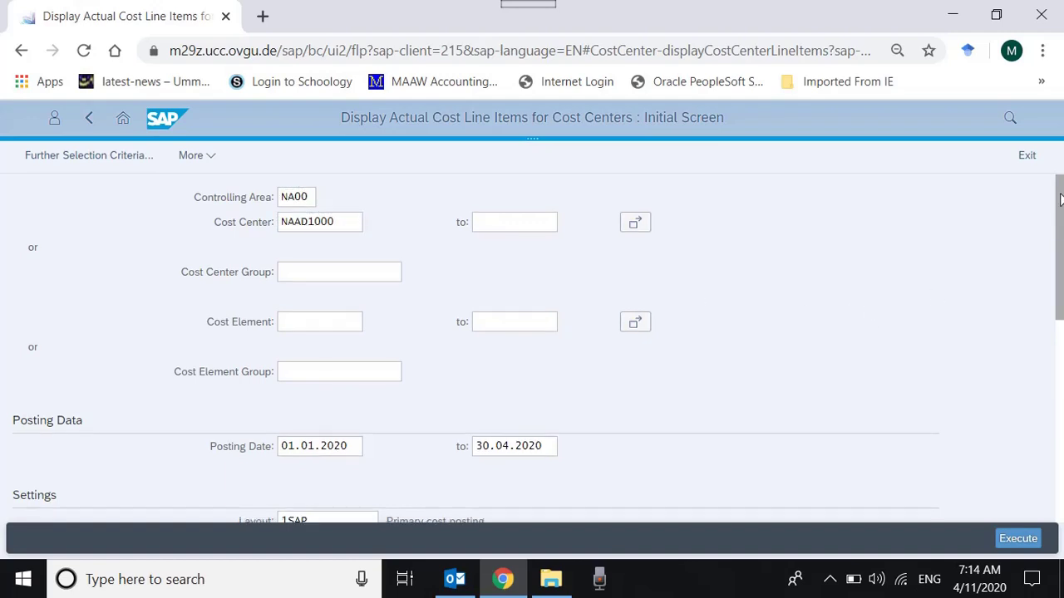
pyautogui.click(314, 322)
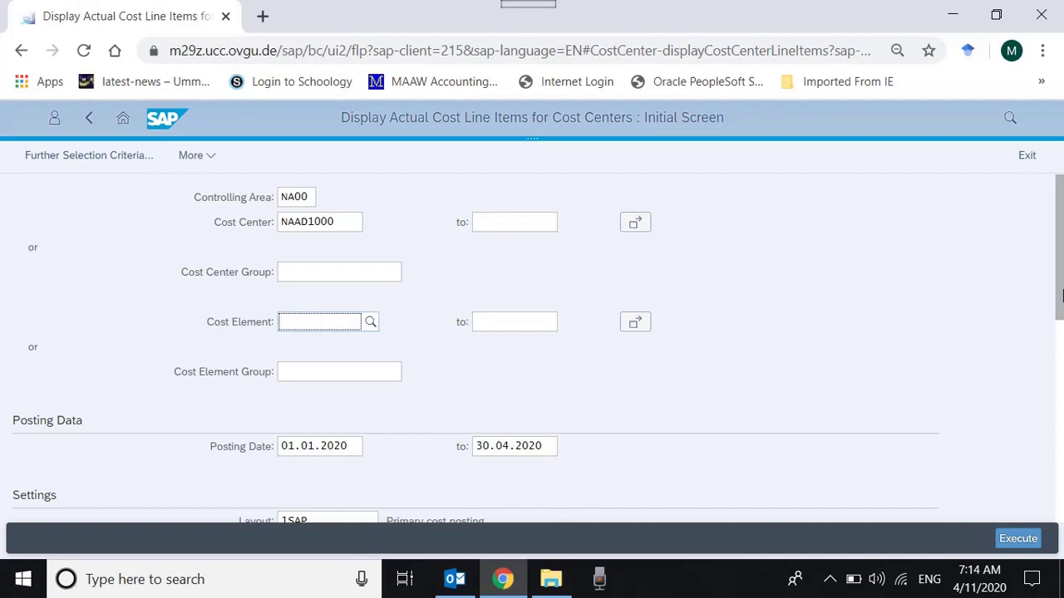
pyautogui.click(1059, 252)
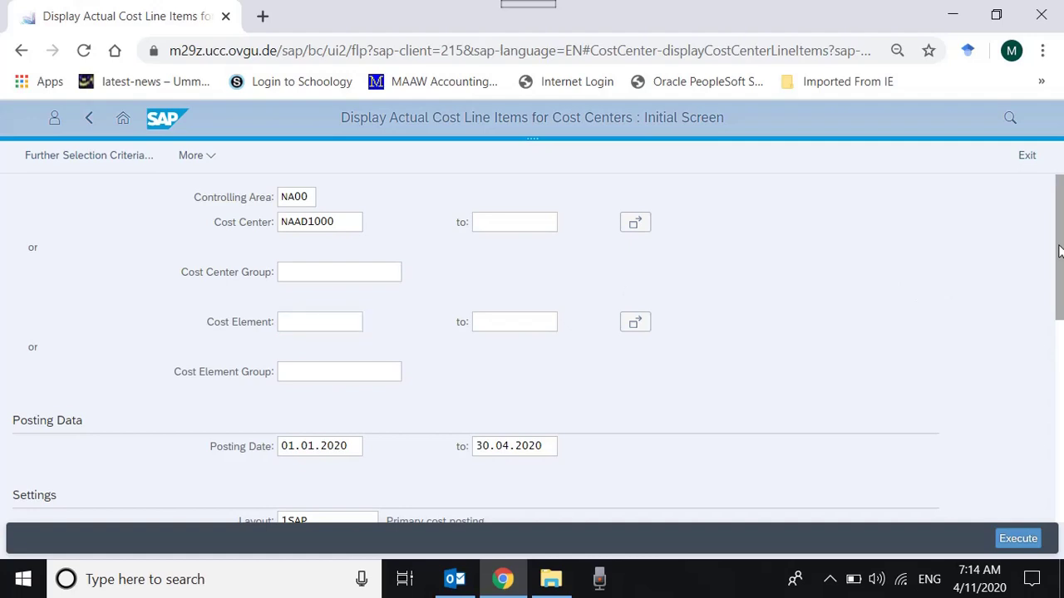
pyautogui.moveTo(1058, 252); pyautogui.dragTo(1059, 310)
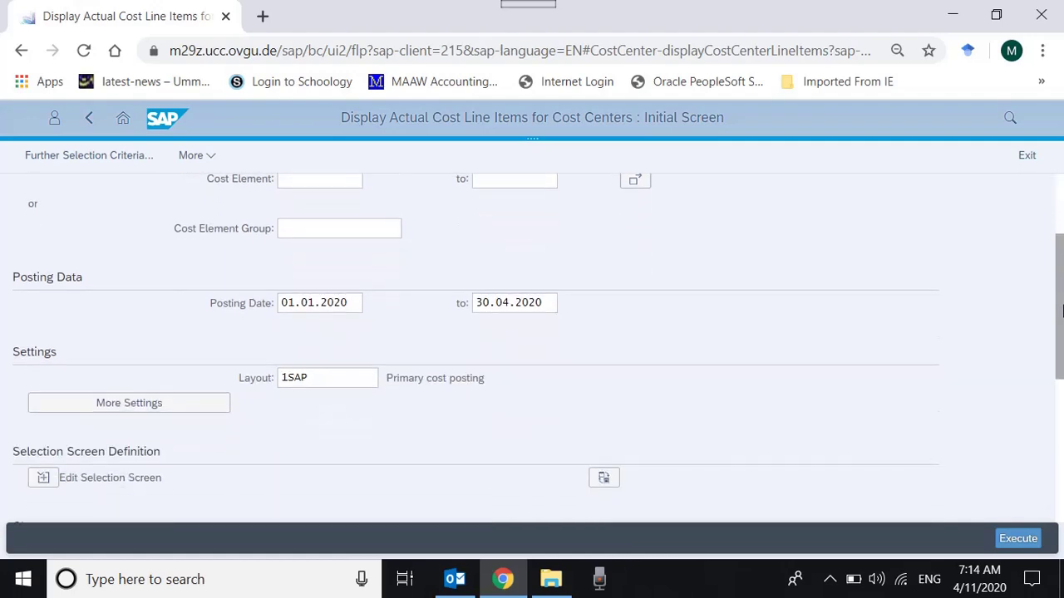
pyautogui.click(351, 303)
pyautogui.click(516, 302)
pyautogui.click(1060, 312)
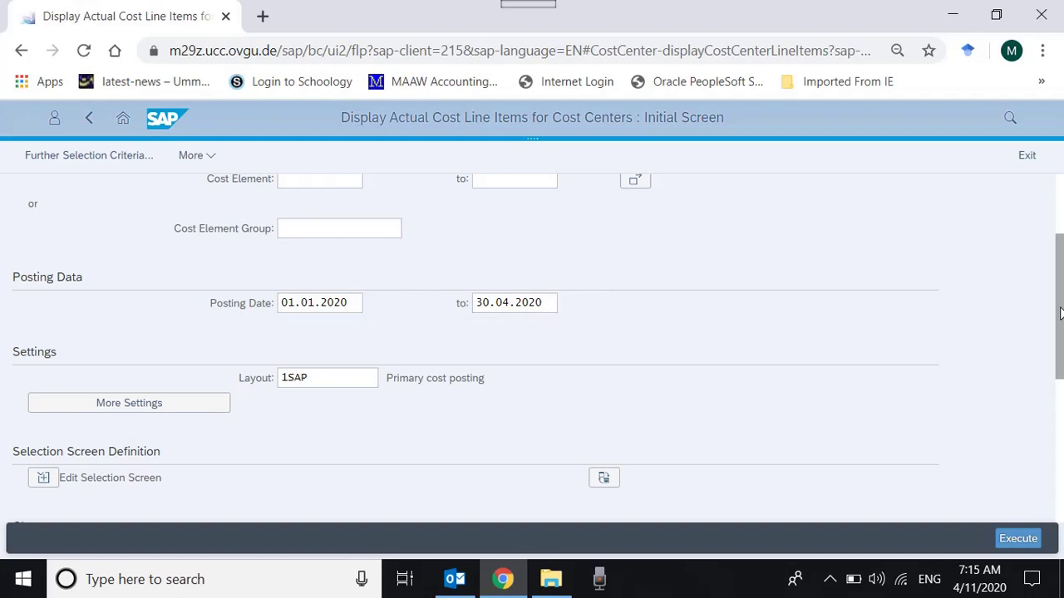
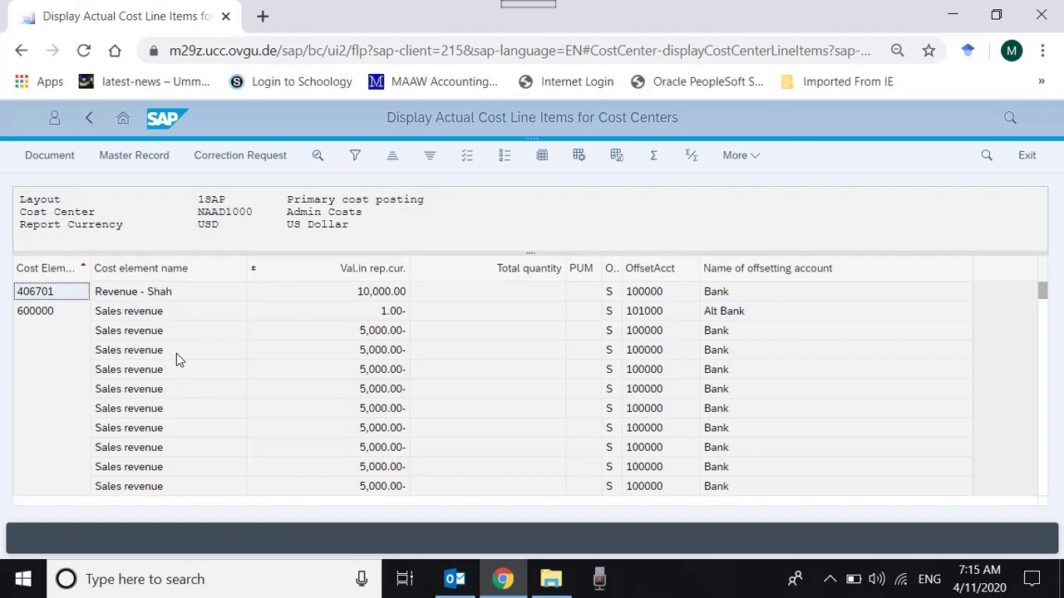
# Examine the values, quantities and offsetting accounts of the first two line items in the report.
pyautogui.click(385, 292)
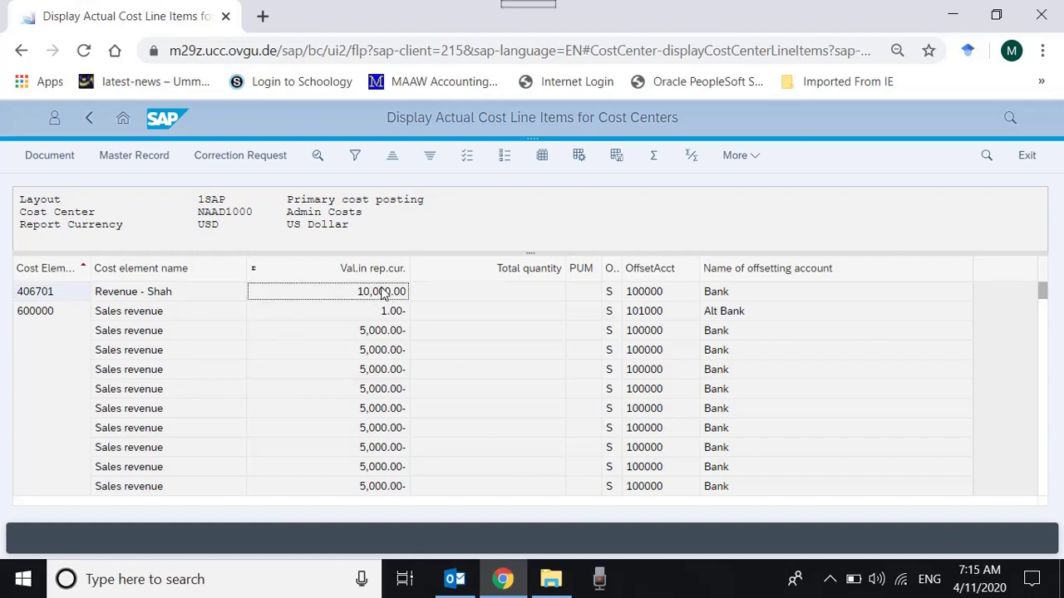
pyautogui.click(520, 295)
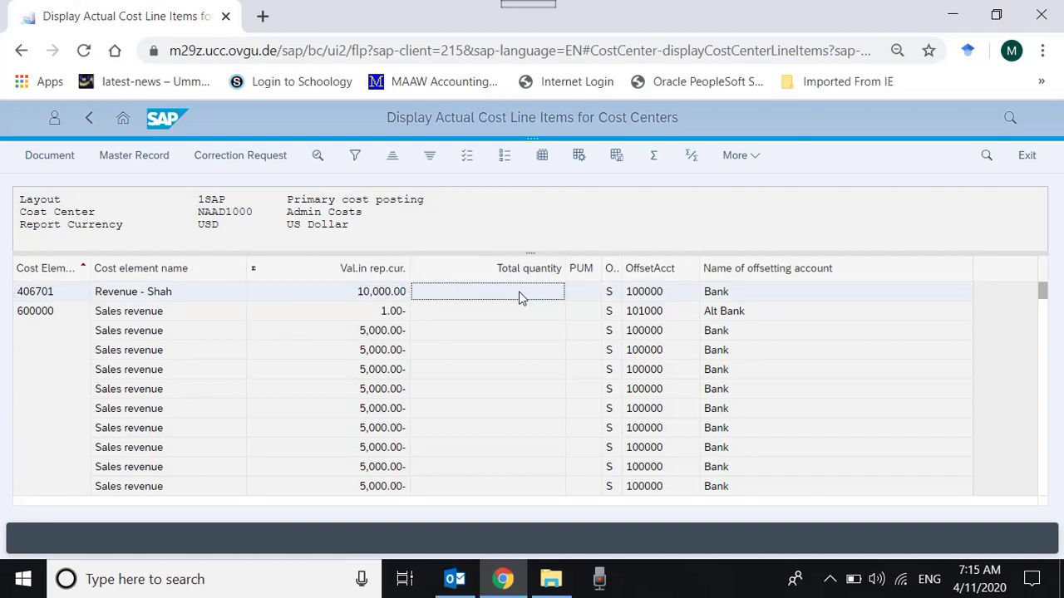
pyautogui.click(653, 296)
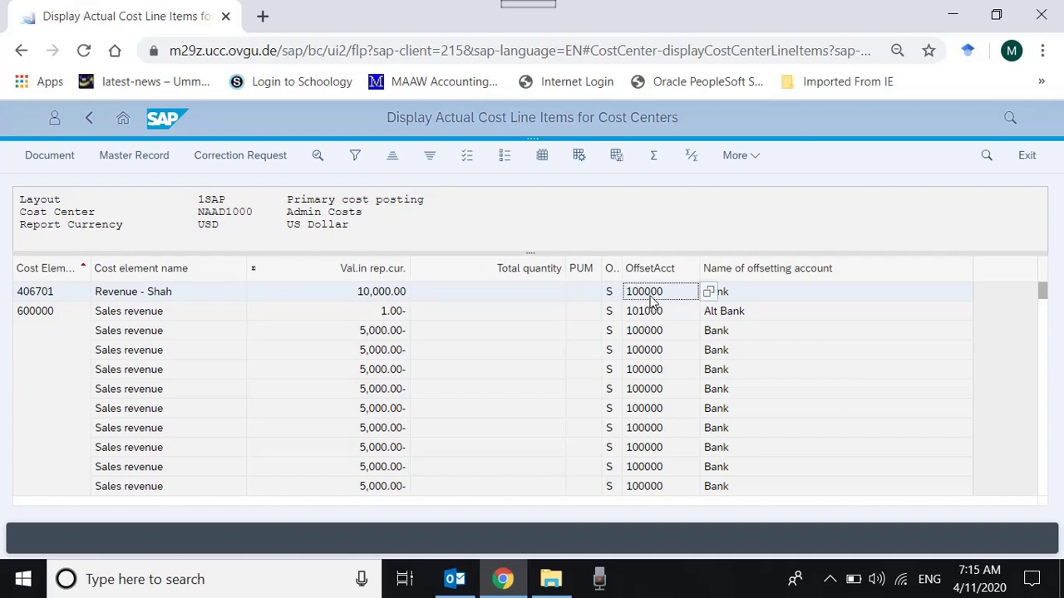
pyautogui.click(229, 317)
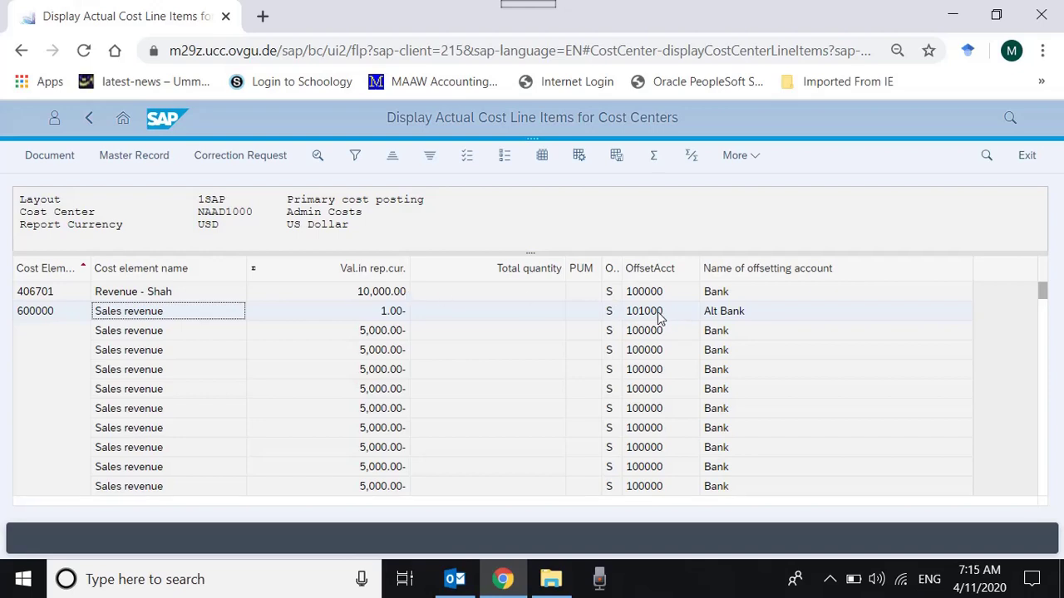
pyautogui.click(297, 290)
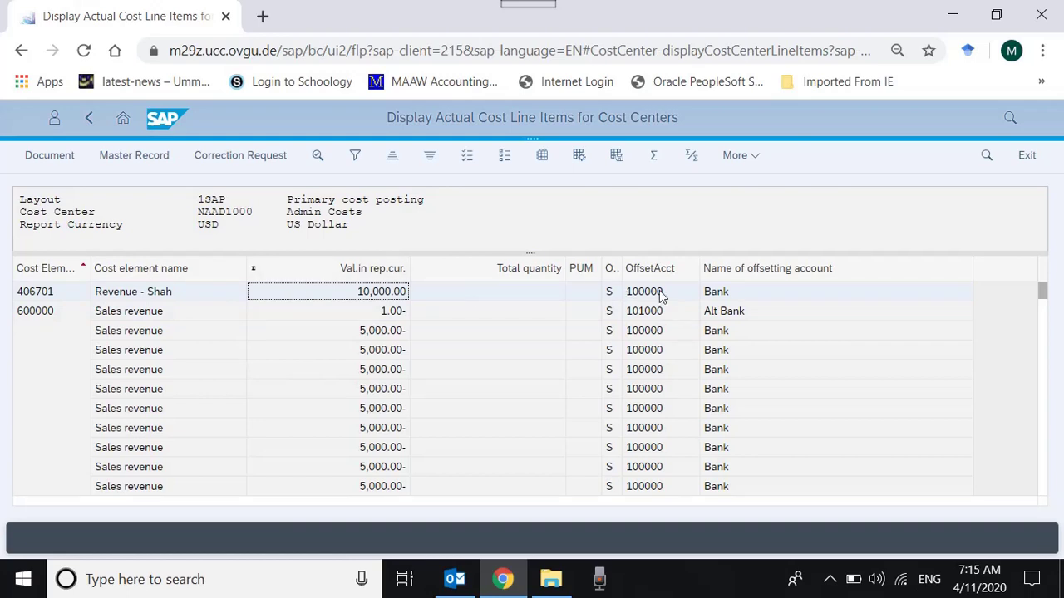
pyautogui.click(738, 295)
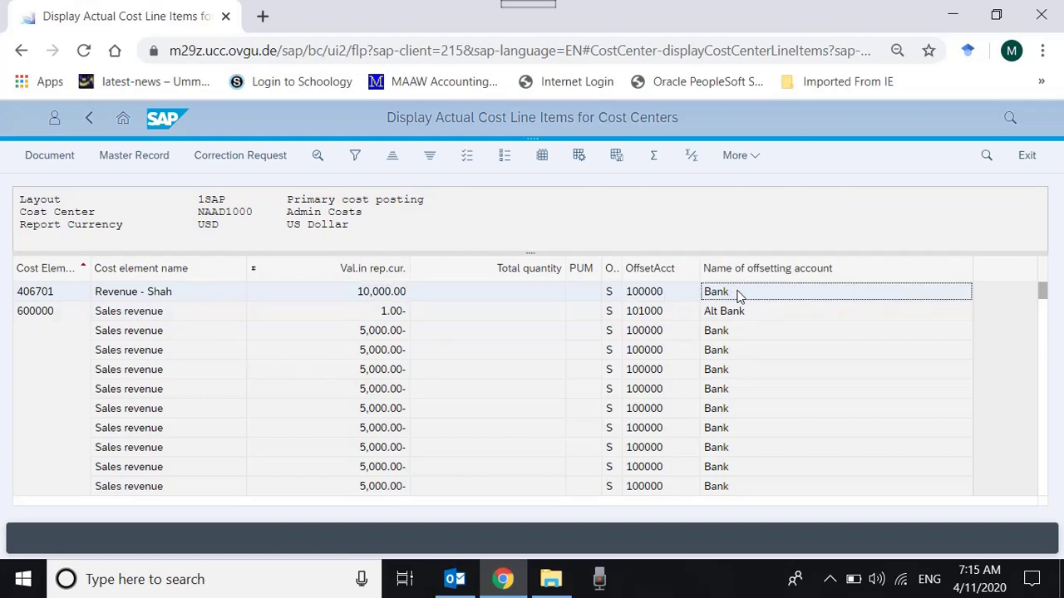
# Look through the sales revenue line items further down the list, with their offsetting account names.
pyautogui.click(725, 370)
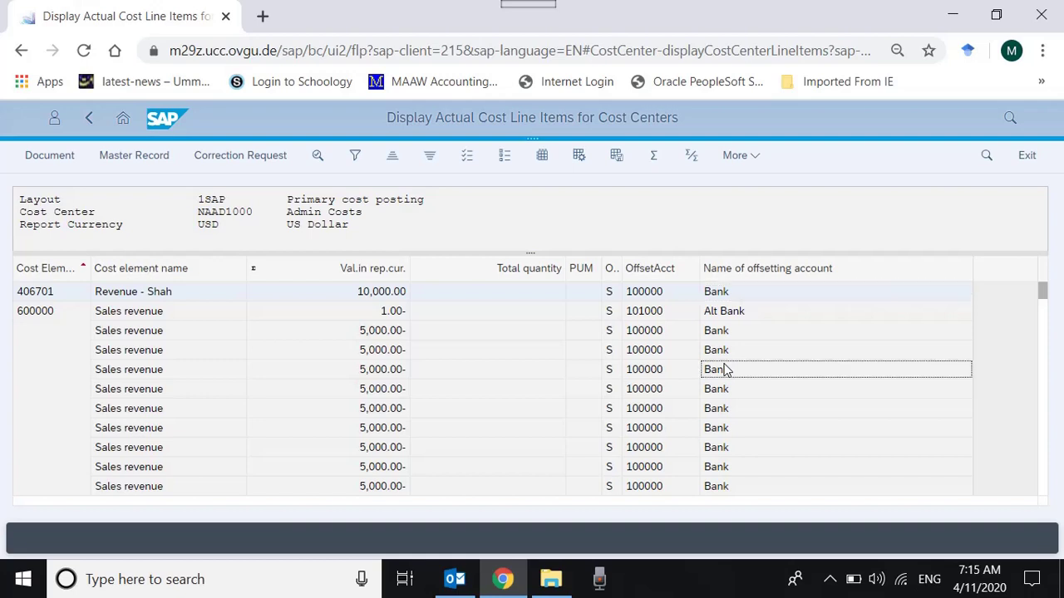
pyautogui.press('Down')
pyautogui.press('Down')
pyautogui.press('Down')
pyautogui.press('Down')
pyautogui.press('Down')
pyautogui.press('Down')
pyautogui.press('Down')
pyautogui.press('Down')
pyautogui.press('Down')
pyautogui.press('Down')
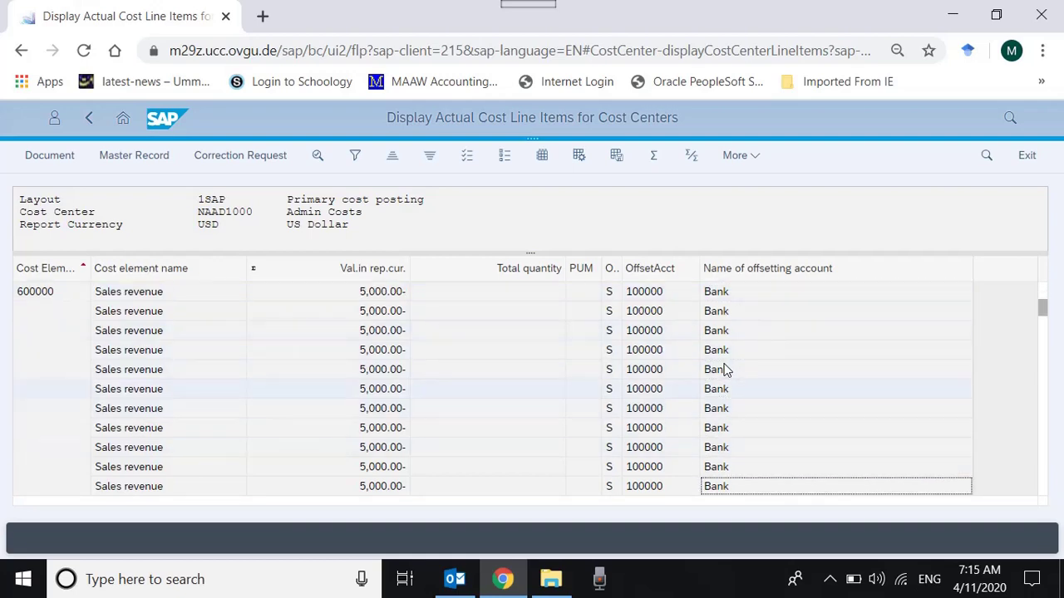
# Examine the remaining NAAD1000 line items by cost element, through the revenue and expense entries down to the cost center total.
pyautogui.press('Down')
pyautogui.press('Down')
pyautogui.press('Down')
pyautogui.press('Down')
pyautogui.press('Down')
pyautogui.press('Down')
pyautogui.press('Down')
pyautogui.press('Down')
pyautogui.press('Down')
pyautogui.press('Down')
pyautogui.press('Down')
pyautogui.press('Down')
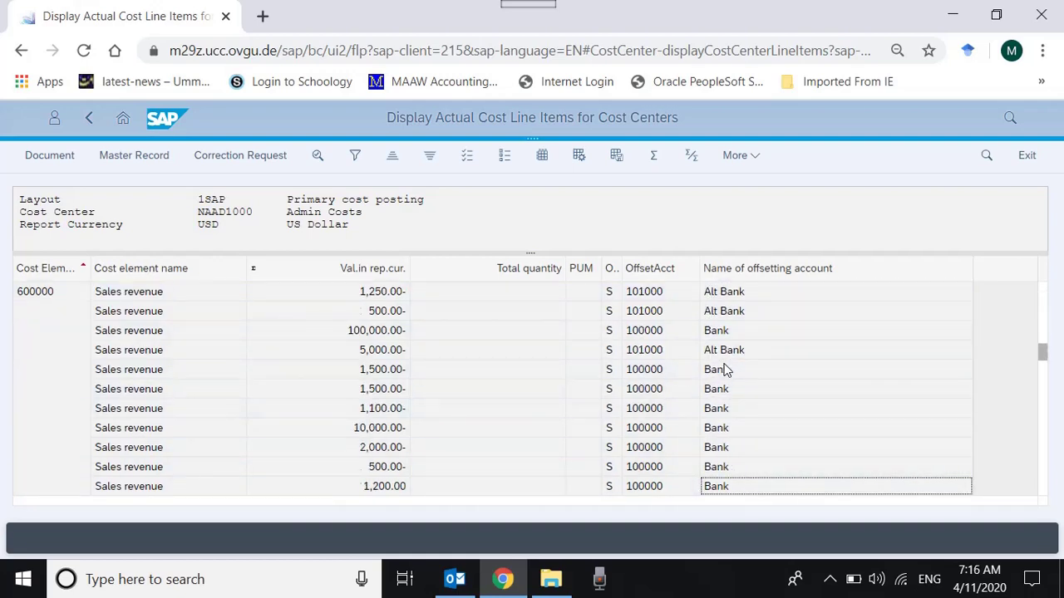
pyautogui.press('Down')
pyautogui.press('Down')
pyautogui.press('Down')
pyautogui.press('Down')
pyautogui.press('Down')
pyautogui.press('Down')
pyautogui.press('Down')
pyautogui.press('Down')
pyautogui.press('Down')
pyautogui.press('Down')
pyautogui.press('Down')
pyautogui.press('Down')
pyautogui.press('Down')
pyautogui.press('Down')
pyautogui.press('Down')
pyautogui.press('Down')
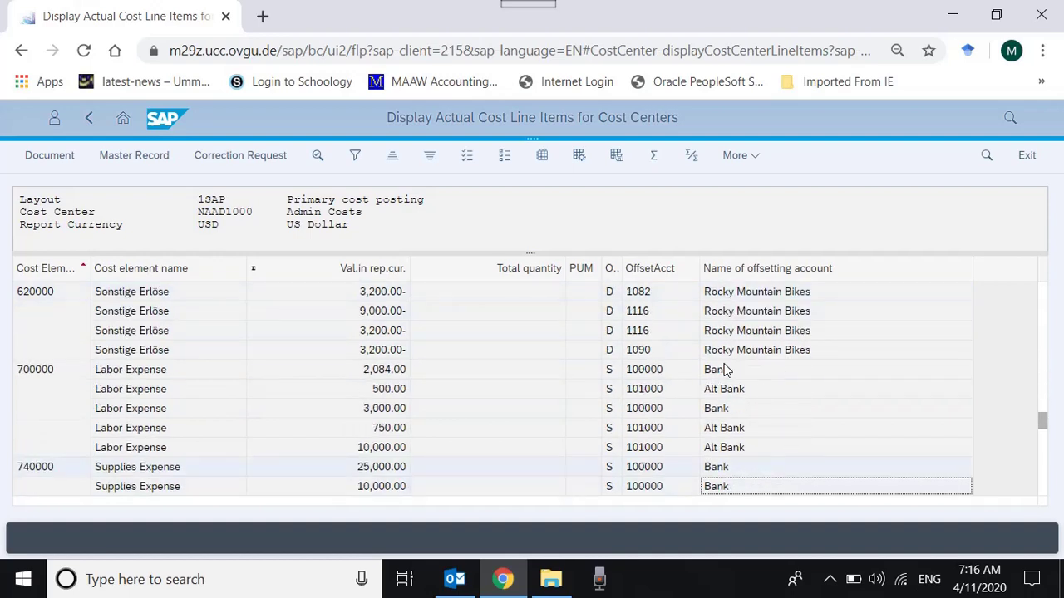
pyautogui.press('Down')
pyautogui.press('Down')
pyautogui.press('Down')
pyautogui.press('Down')
pyautogui.press('Down')
pyautogui.press('Down')
pyautogui.press('Down')
pyautogui.press('Down')
pyautogui.press('Down')
pyautogui.press('Down')
pyautogui.press('Down')
pyautogui.press('Down')
pyautogui.press('Down')
pyautogui.press('Down')
pyautogui.press('Down')
pyautogui.press('Down')
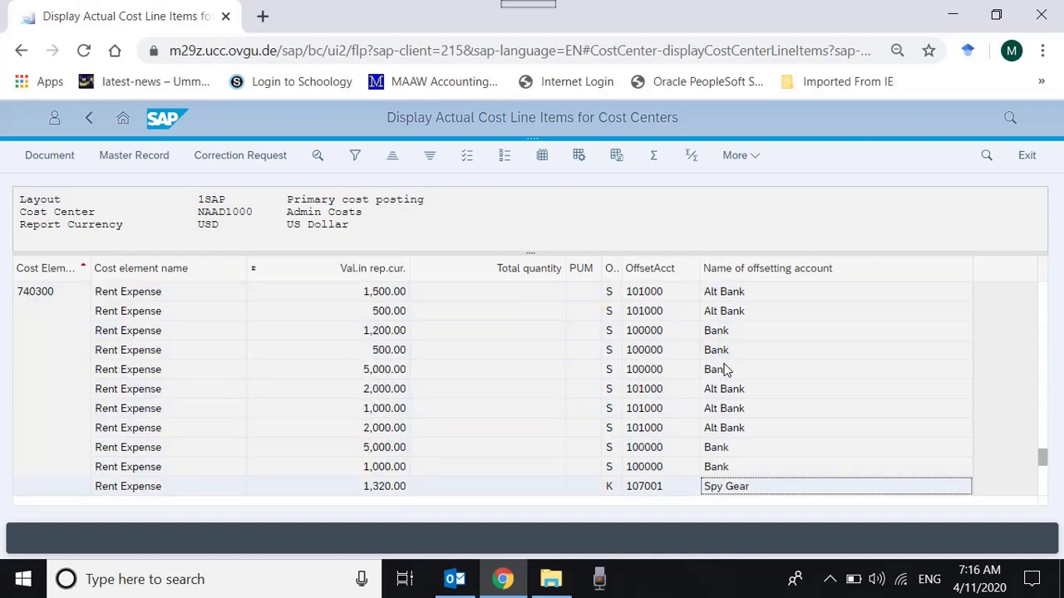
pyautogui.click(1041, 453)
pyautogui.moveTo(1041, 464); pyautogui.dragTo(1044, 504)
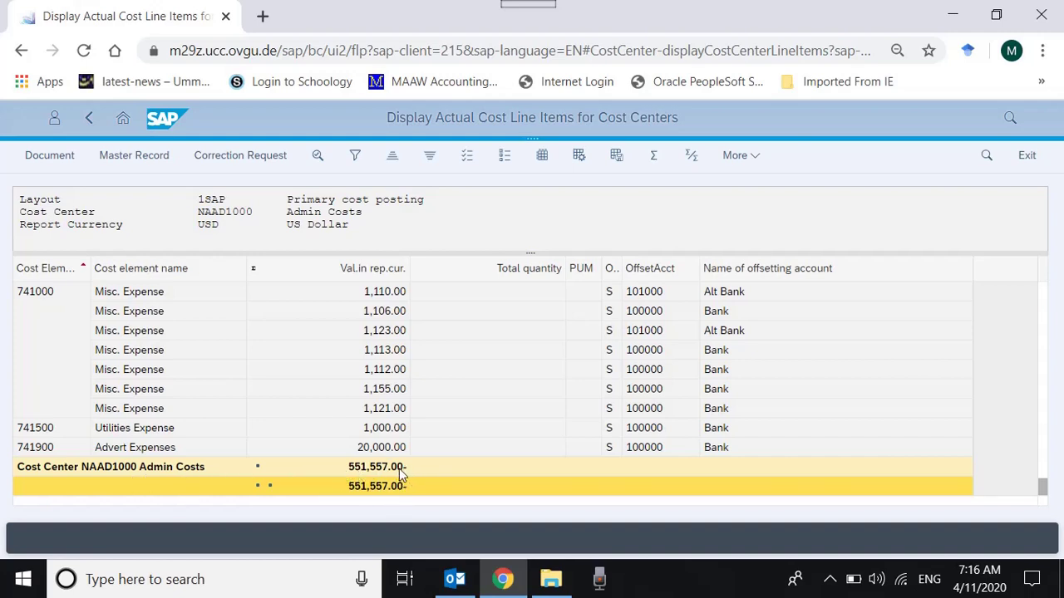
# Review the line items again from the expense entries back up to the first entry in the list.
pyautogui.click(390, 395)
pyautogui.scroll(10, 390, 396)
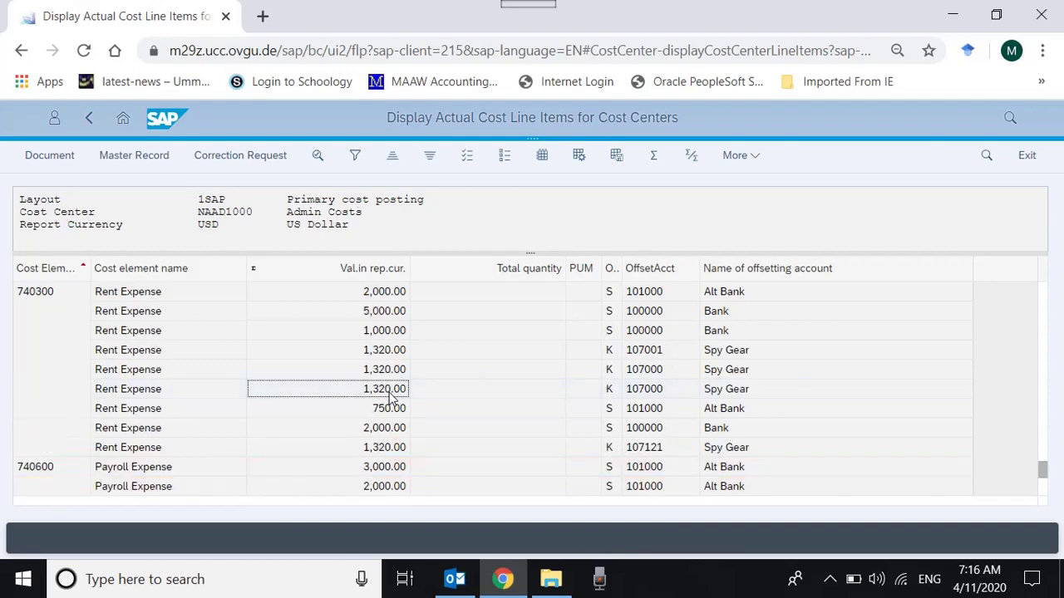
pyautogui.scroll(3, 390, 397)
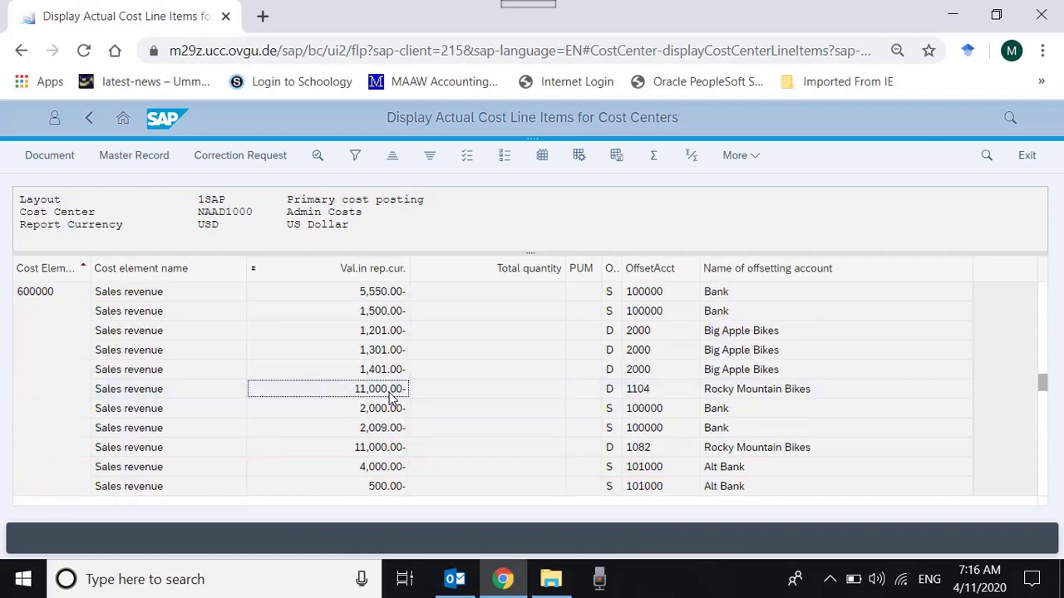
pyautogui.scroll(2, 390, 396)
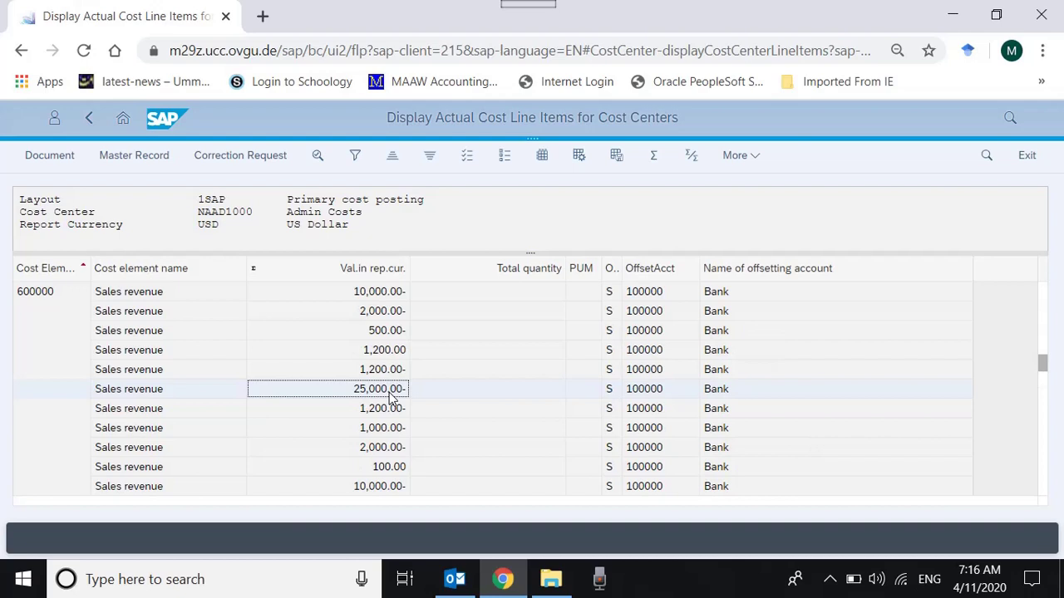
pyautogui.scroll(3, 393, 399)
pyautogui.scroll(5, 392, 398)
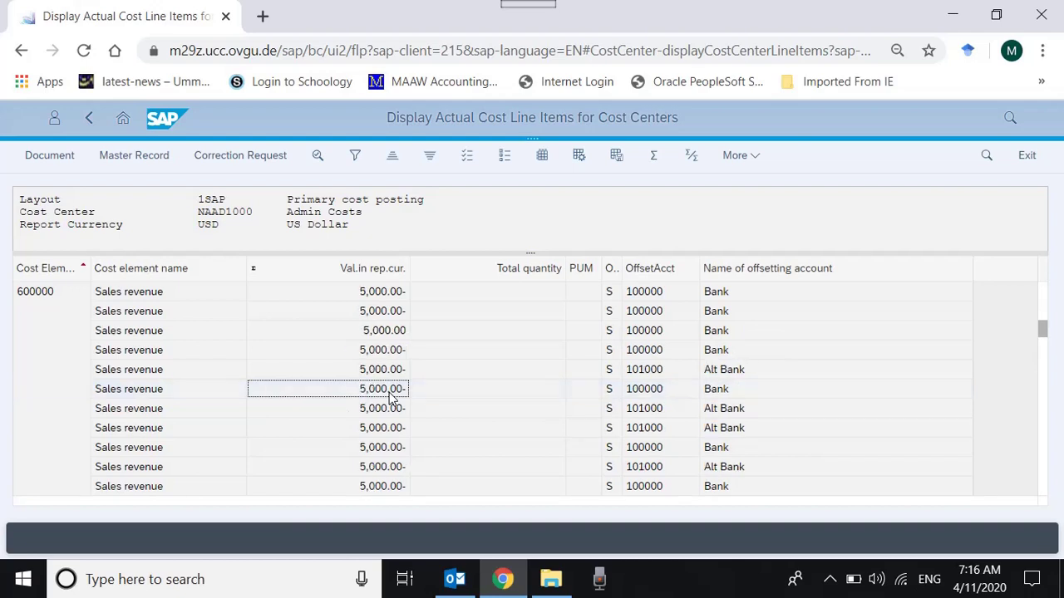
pyautogui.scroll(2, 390, 397)
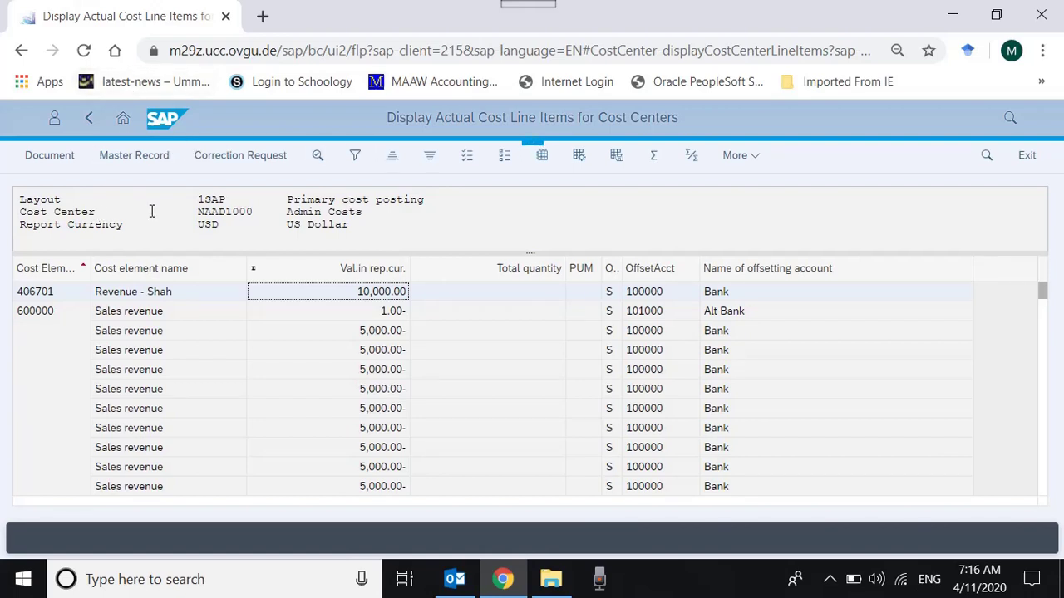
# Exit the list and rerun the line item report with the Cost Center field cleared to include all cost centers.
pyautogui.click(91, 120)
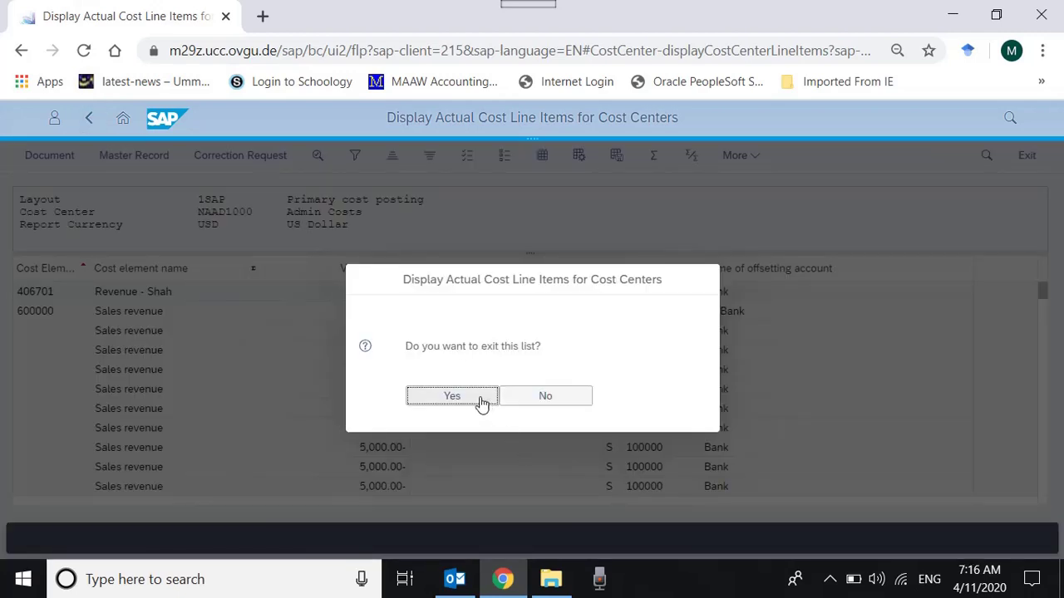
pyautogui.click(480, 403)
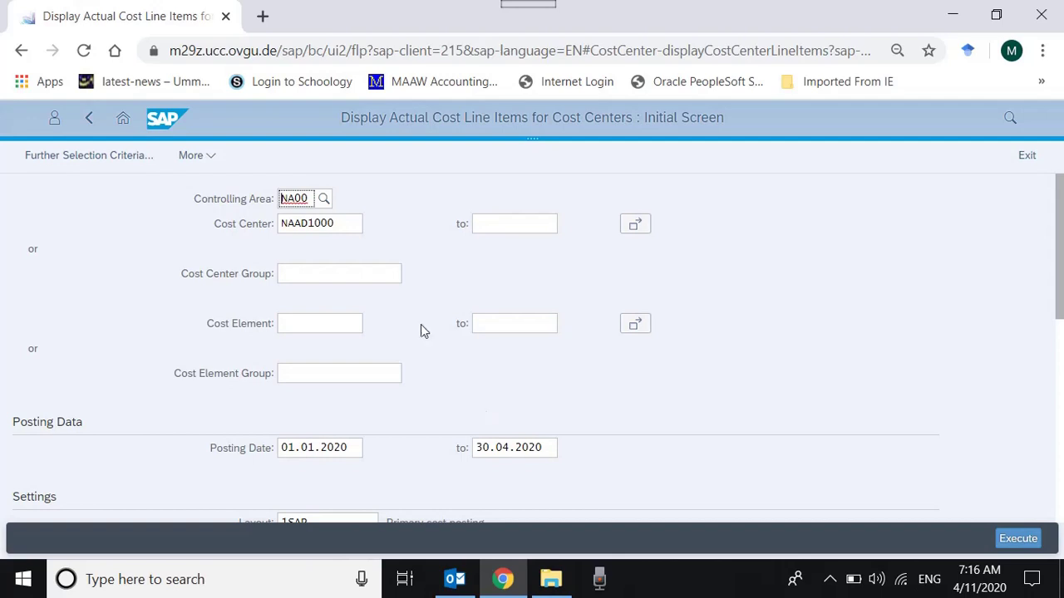
pyautogui.doubleClick(344, 225)
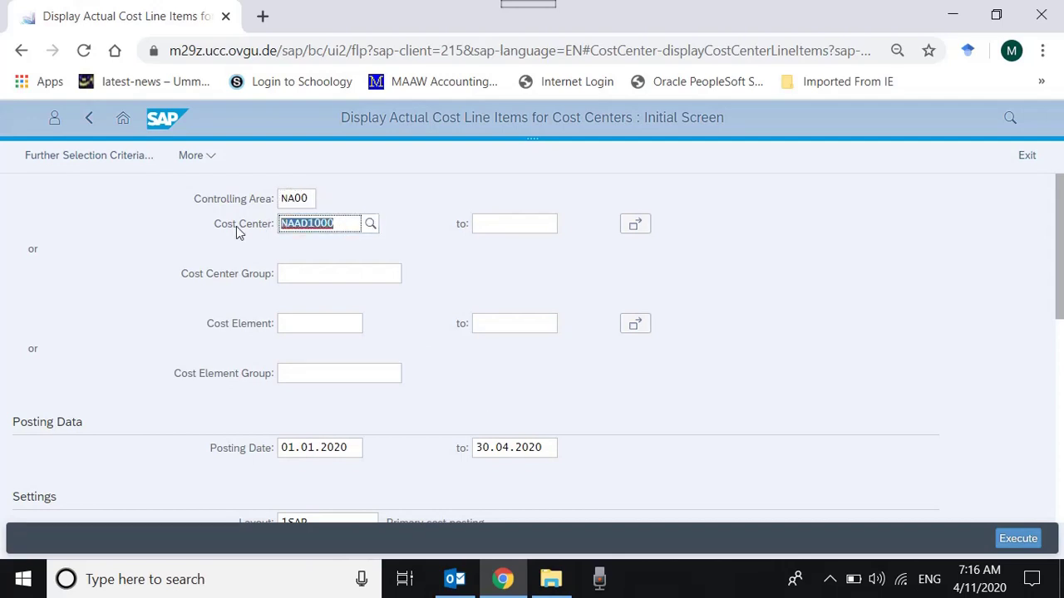
pyautogui.press('BackSpace')
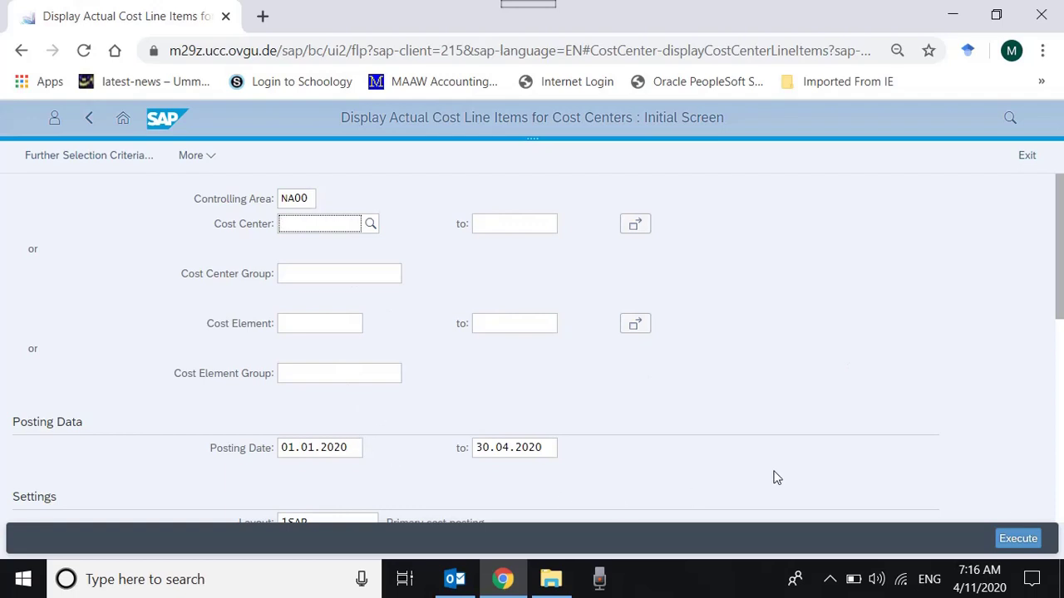
pyautogui.click(1025, 541)
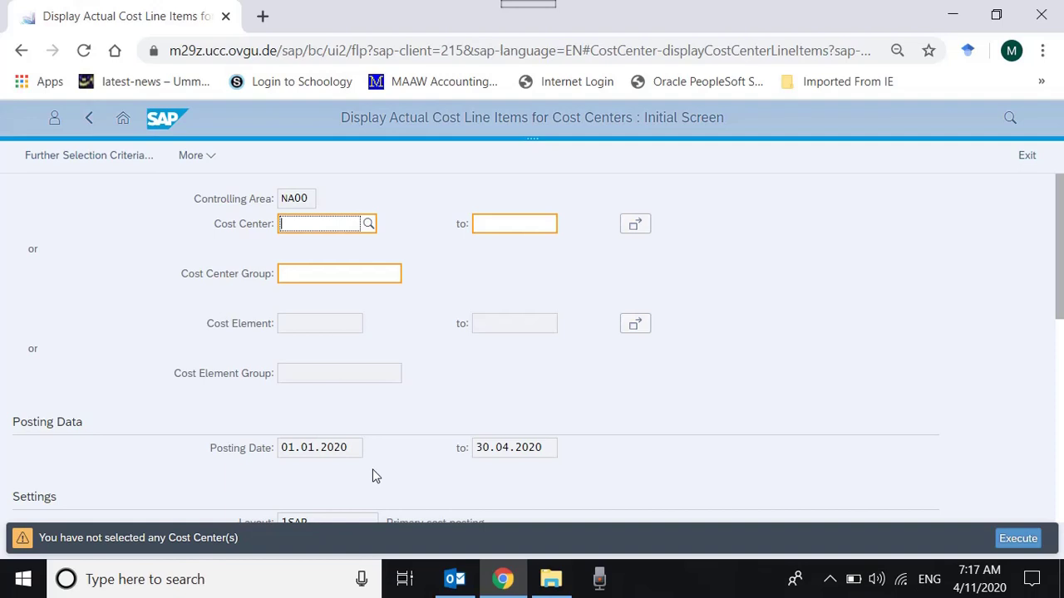
pyautogui.press('Return')
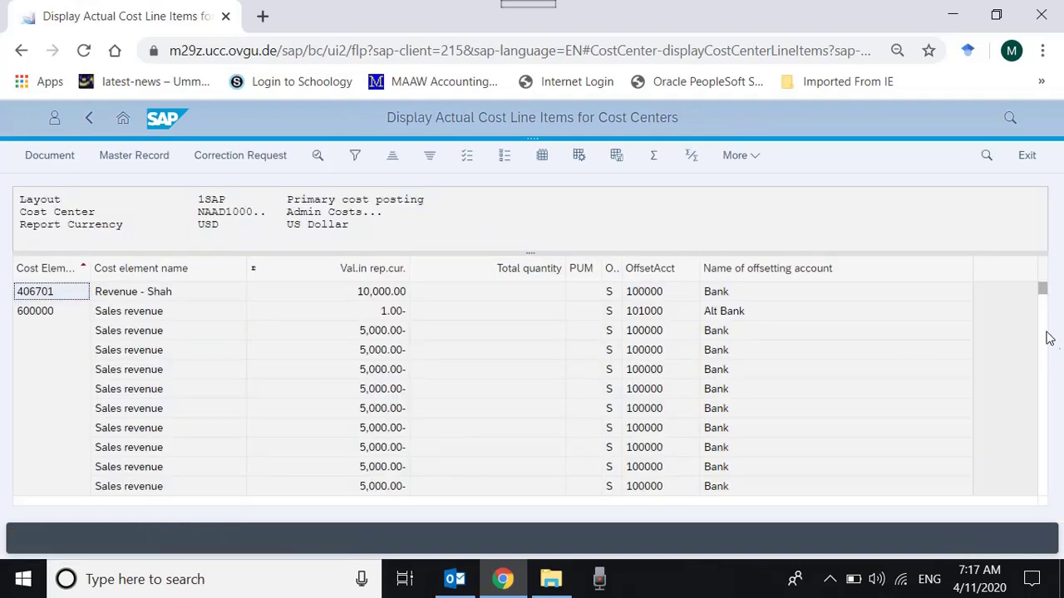
# Examine the subtotal of each cost center and the grand total in the report, and return to the first line item.
pyautogui.moveTo(1044, 289); pyautogui.dragTo(1045, 456)
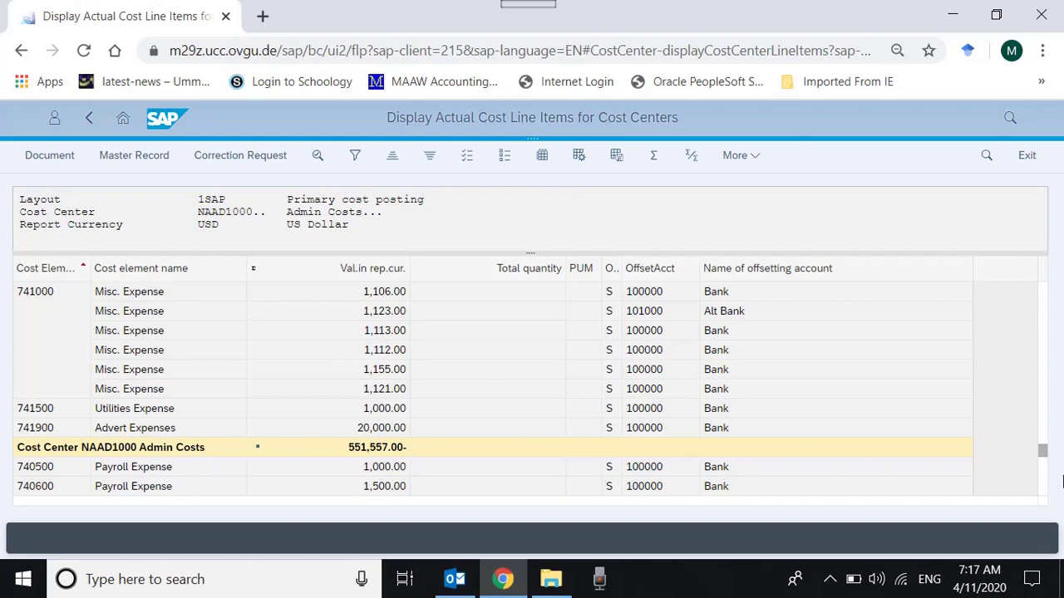
pyautogui.moveTo(1044, 463); pyautogui.dragTo(1045, 482)
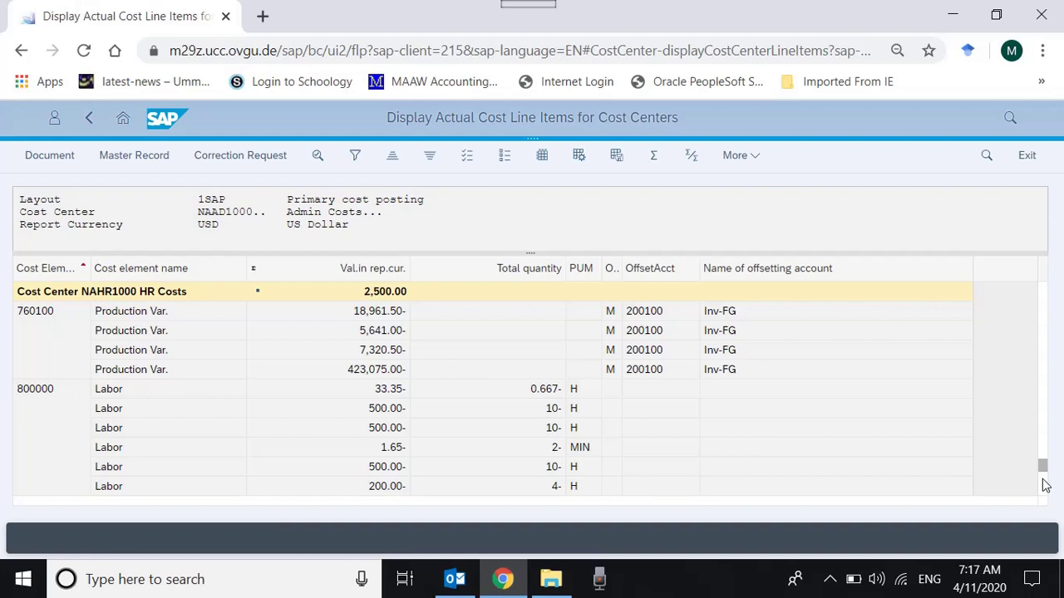
pyautogui.click(1046, 485)
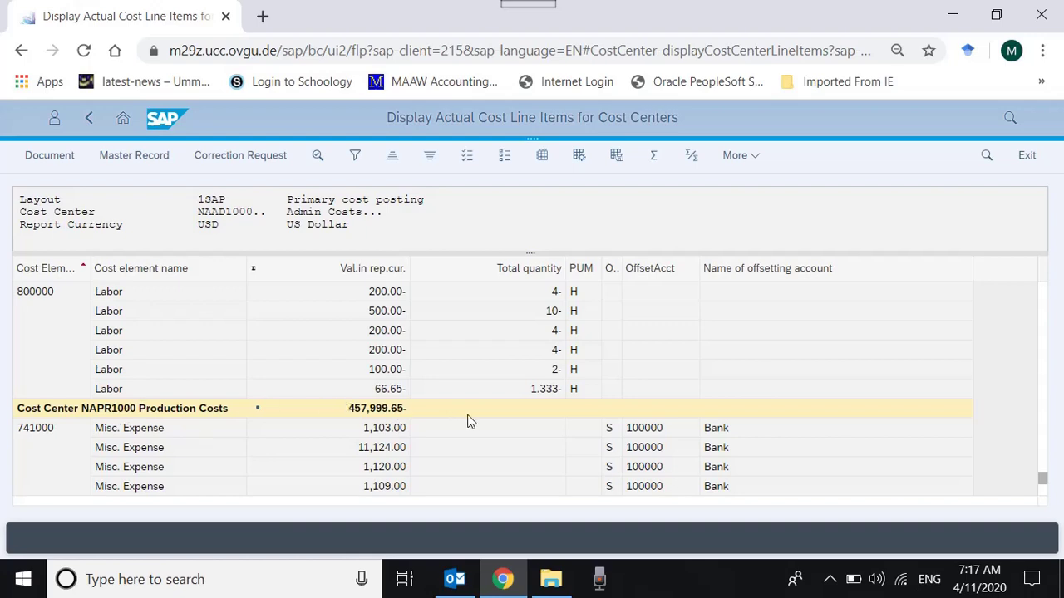
pyautogui.moveTo(1044, 479); pyautogui.dragTo(1043, 493)
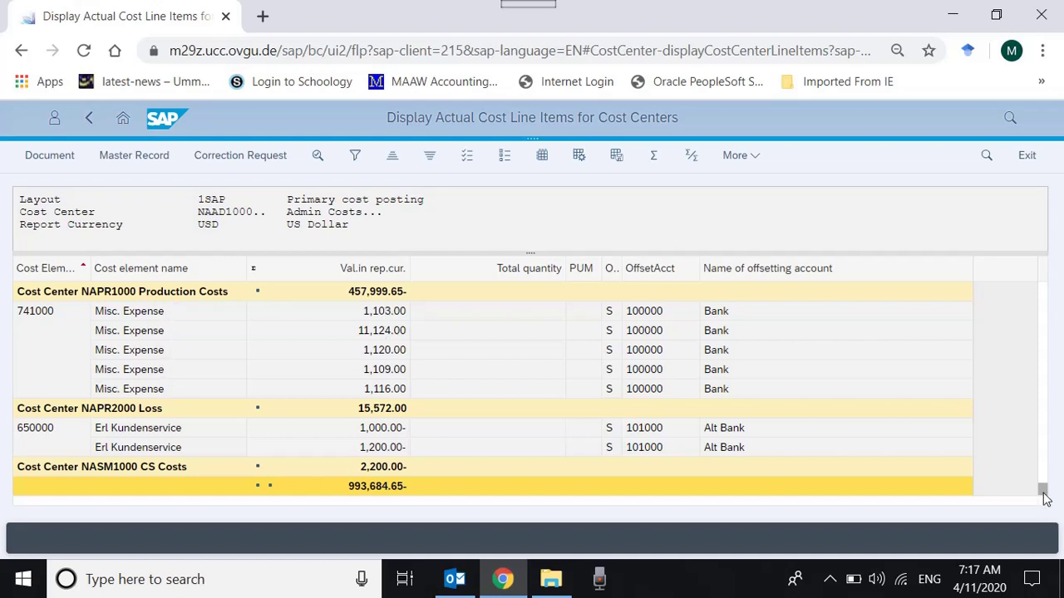
pyautogui.moveTo(1042, 490); pyautogui.dragTo(1042, 282)
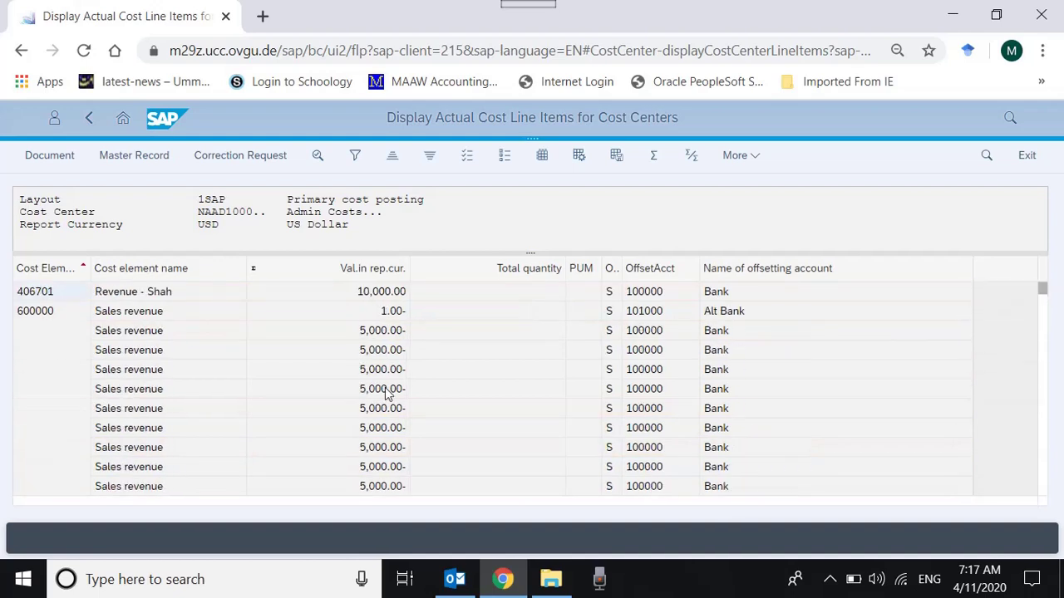
# Sort the line items in ascending order by value in report currency and check the first entry.
pyautogui.click(380, 275)
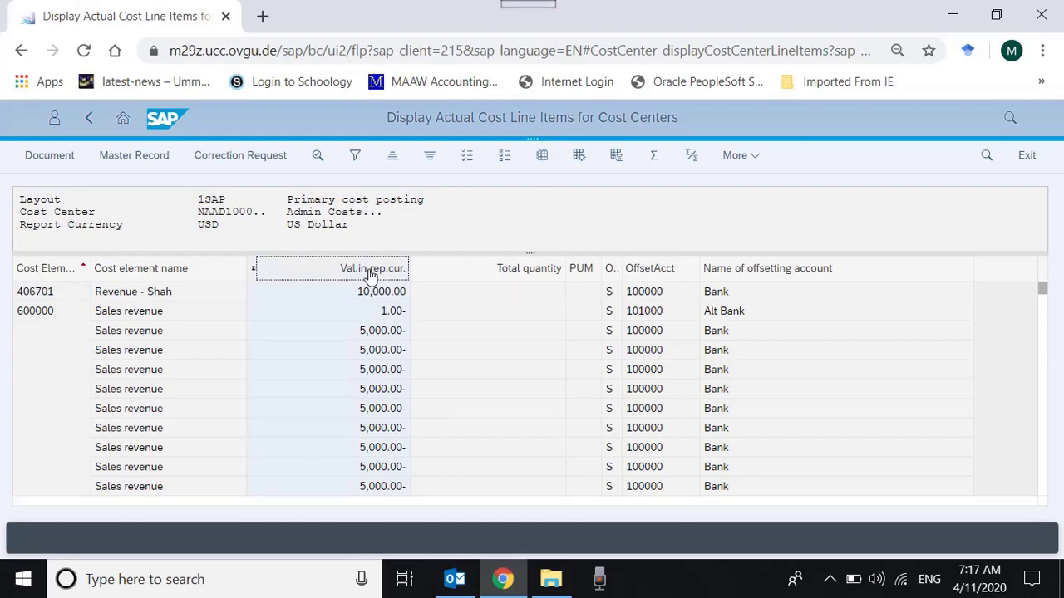
pyautogui.click(395, 159)
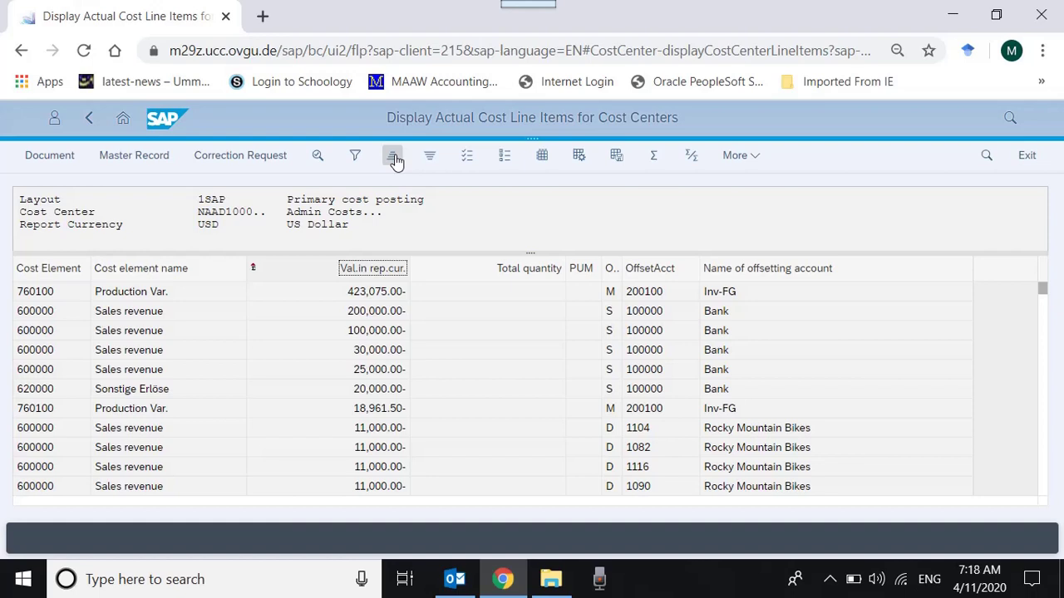
pyautogui.click(378, 295)
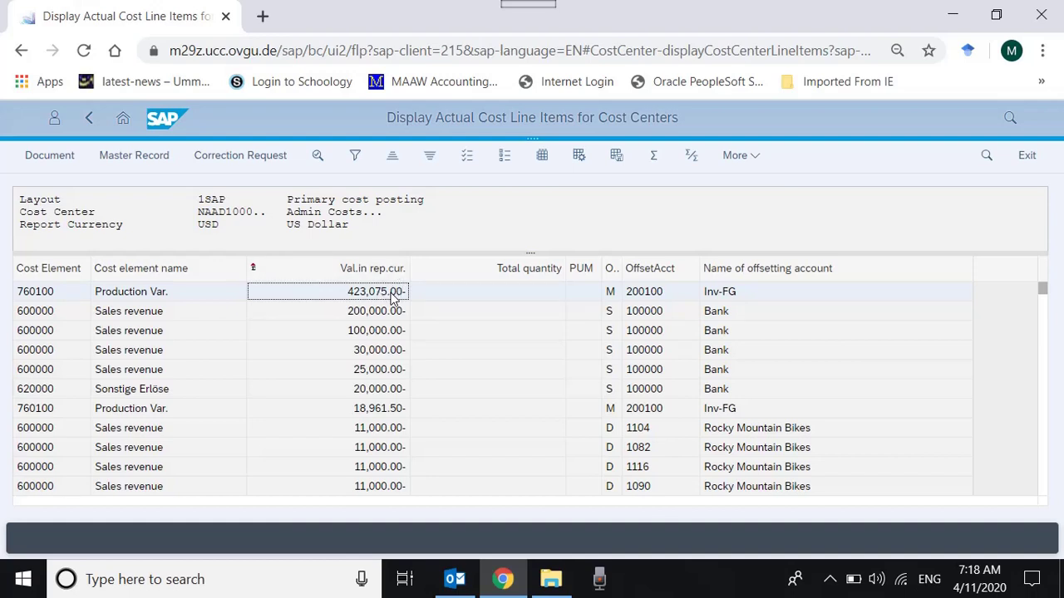
# Review the values in sorted order through the whole list down to the grand total.
pyautogui.scroll(-10, 393, 299)
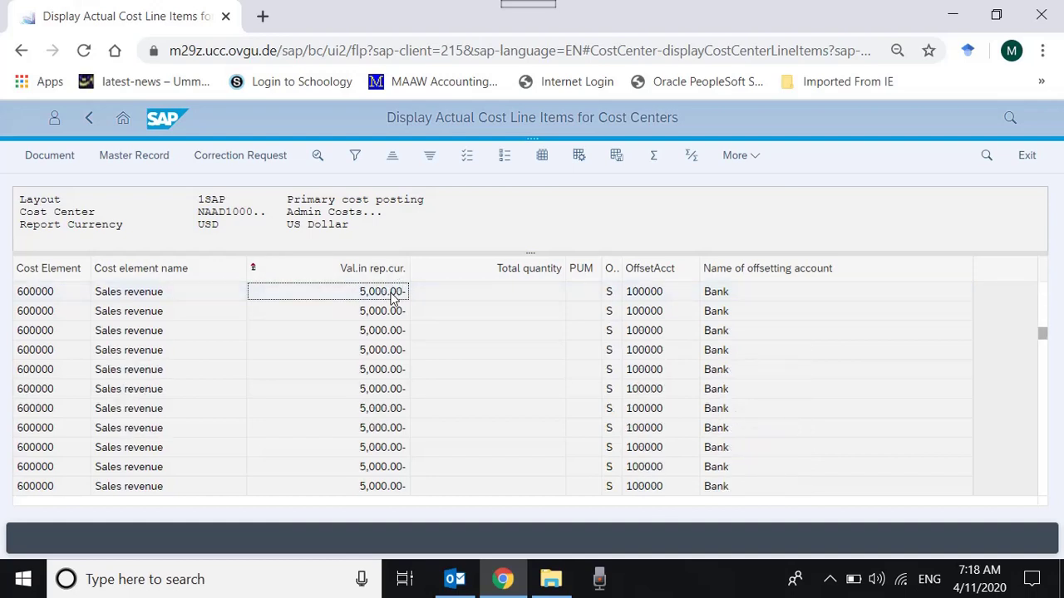
pyautogui.scroll(-10, 393, 300)
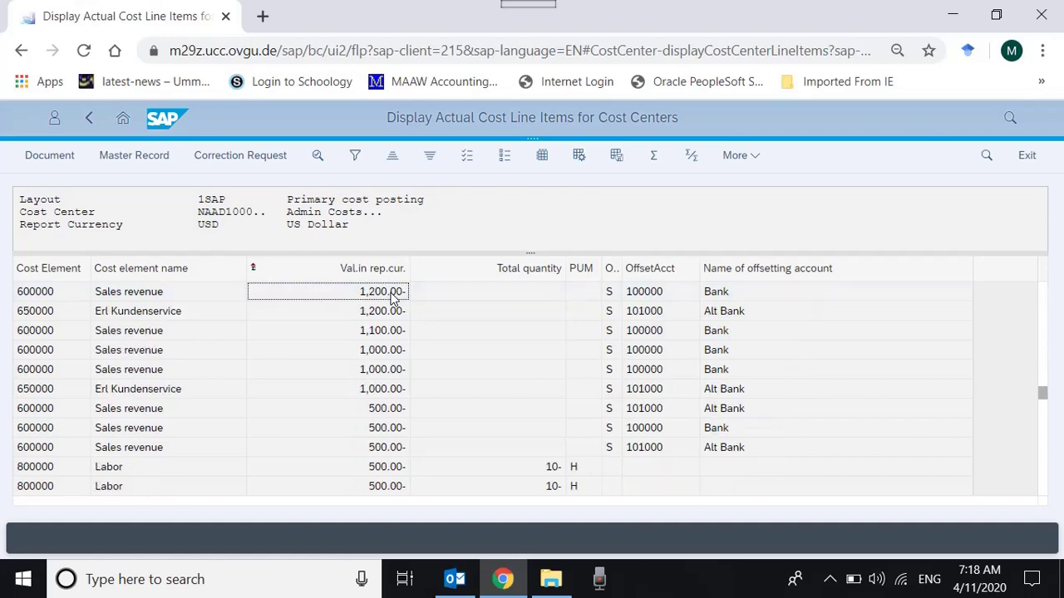
pyautogui.scroll(-10, 394, 299)
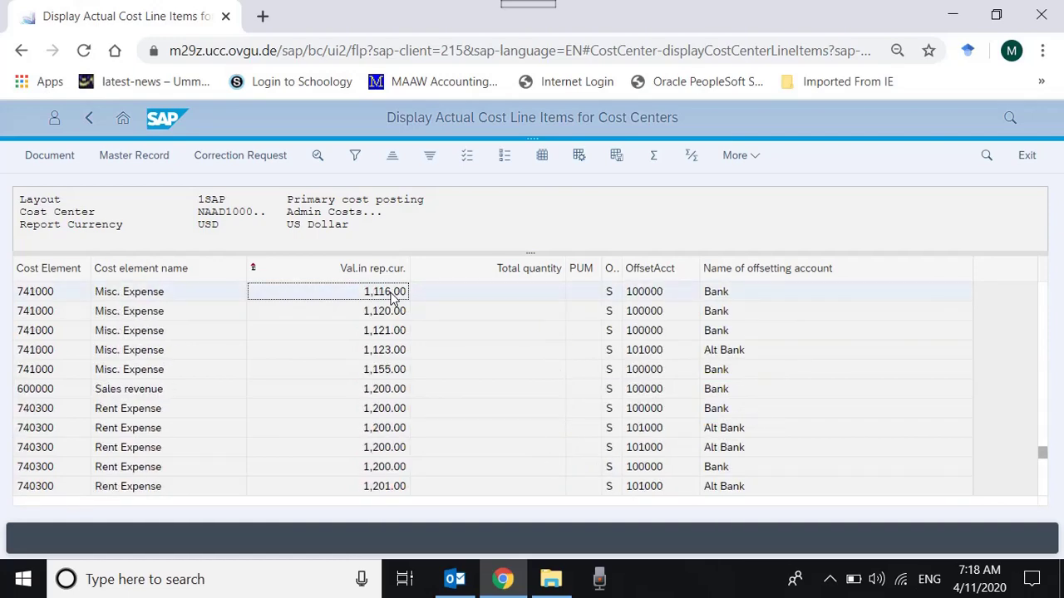
pyautogui.scroll(-3, 393, 299)
pyautogui.scroll(-10, 393, 299)
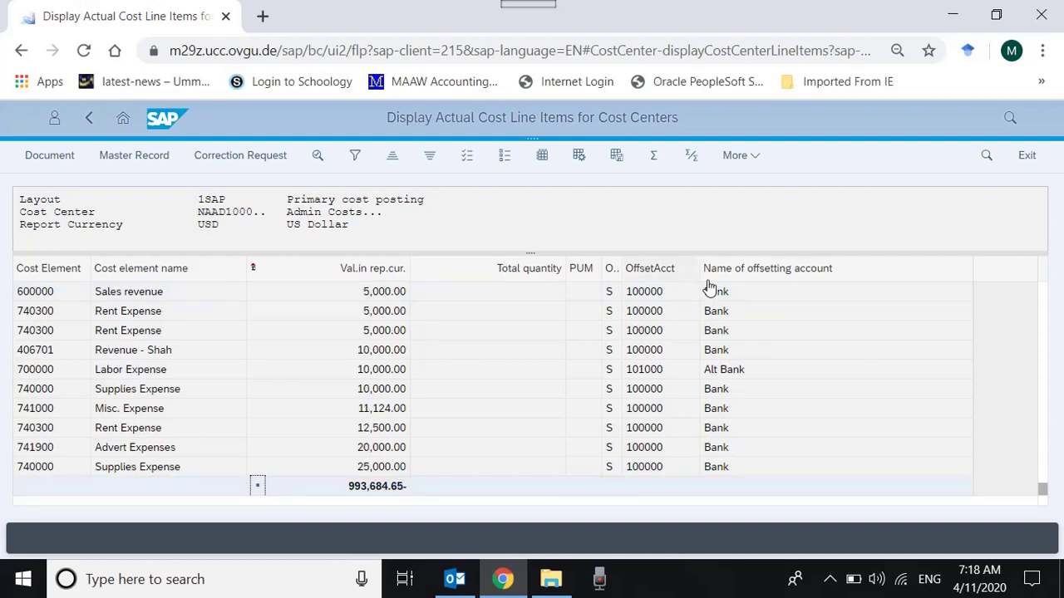
# Sort the line items in ascending order by offsetting account and check the account of the first entries.
pyautogui.click(678, 278)
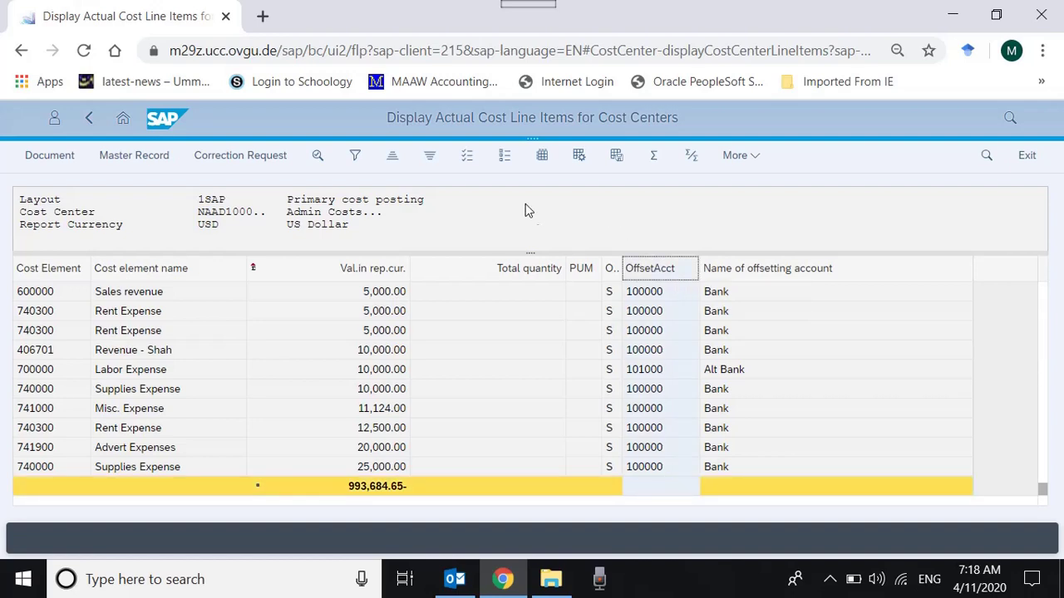
pyautogui.click(387, 162)
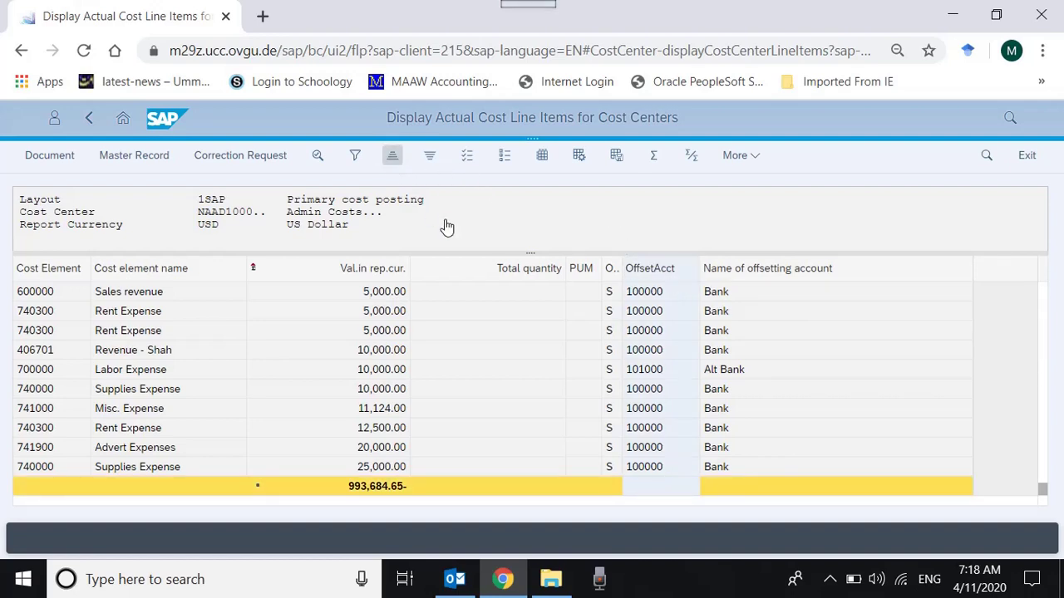
pyautogui.click(638, 314)
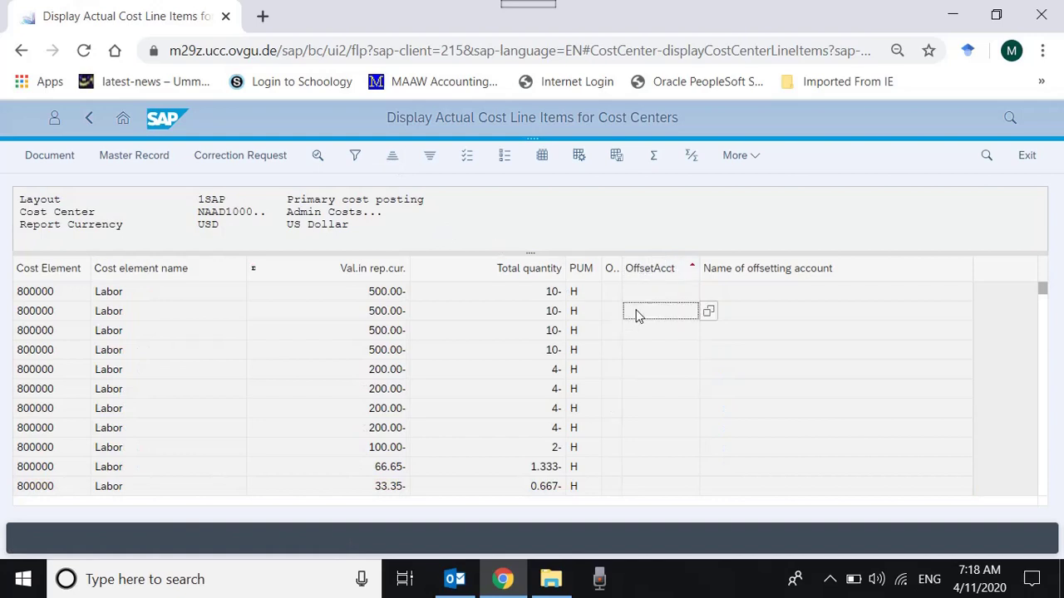
pyautogui.press('Up')
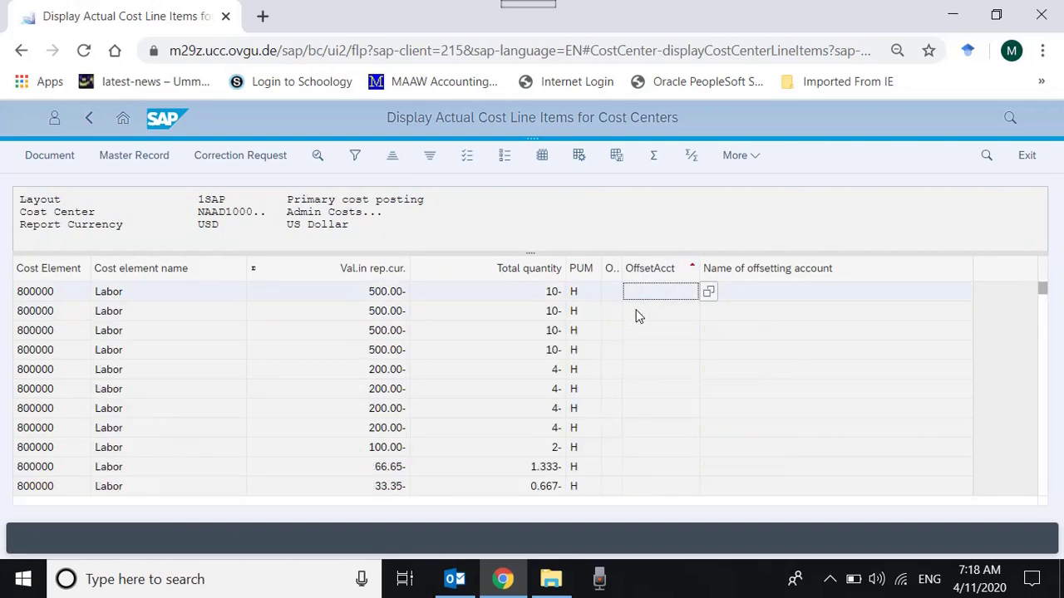
# Compare the offsetting accounts of the Labor line items with those of the Rocky Mountain Bikes line items.
pyautogui.click(797, 316)
pyautogui.scroll(-5, 796, 315)
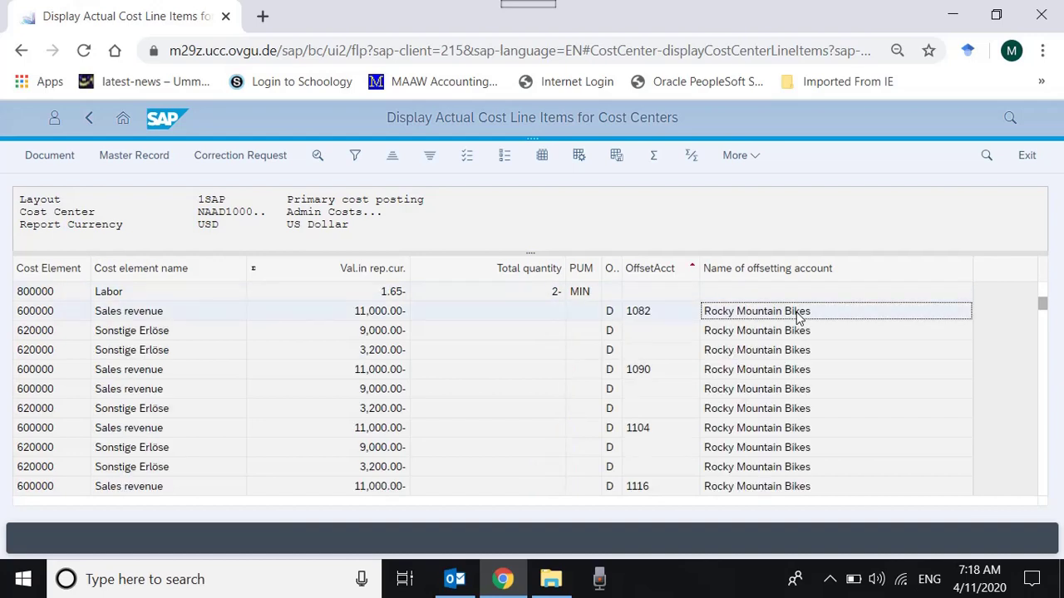
pyautogui.click(674, 297)
pyautogui.scroll(1, 676, 303)
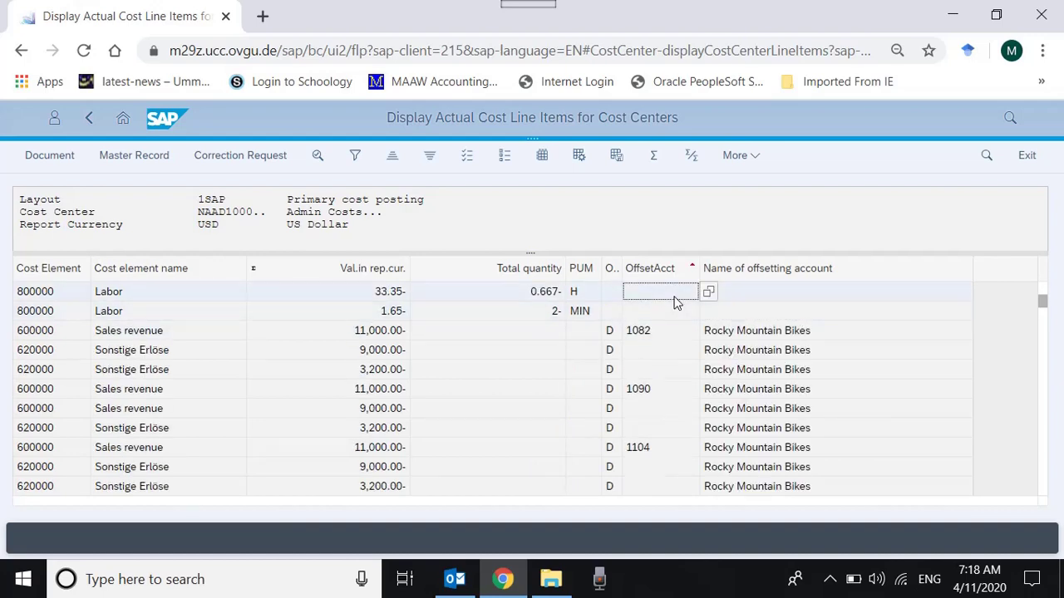
pyautogui.scroll(5, 676, 303)
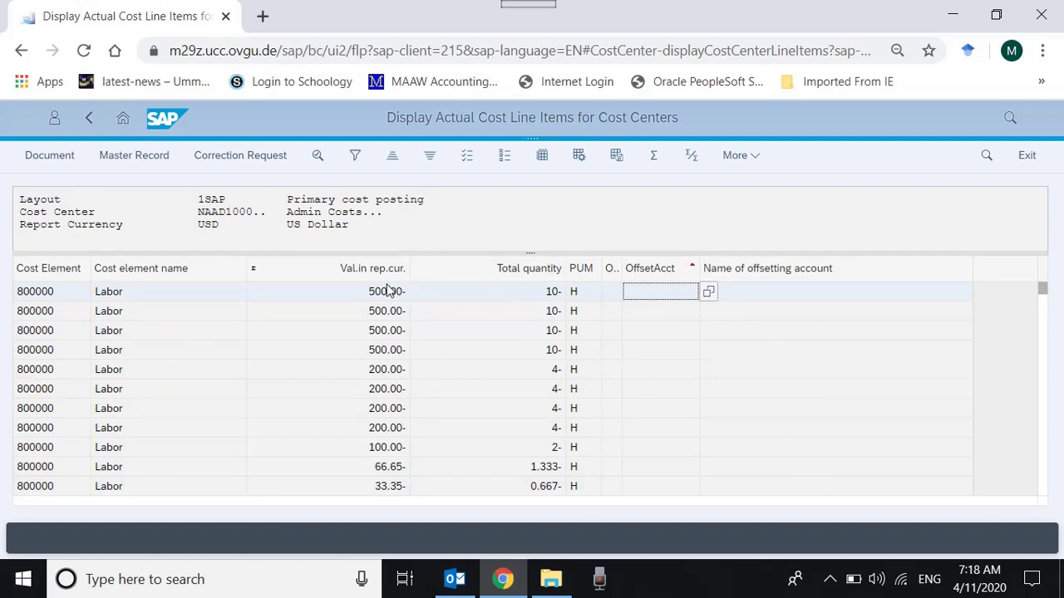
pyautogui.click(365, 291)
pyautogui.click(664, 303)
pyautogui.click(671, 330)
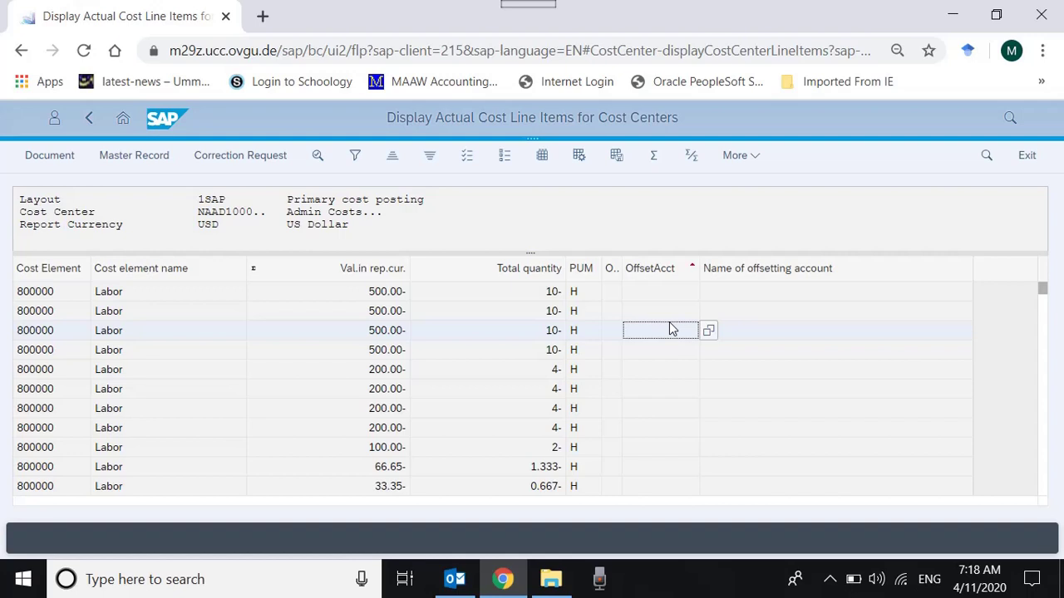
# Review the offsetting accounts through the list, from Rocky Mountain Bikes over Bank and Alt Bank to Spy Gear, and return to the first entries.
pyautogui.scroll(-5, 671, 328)
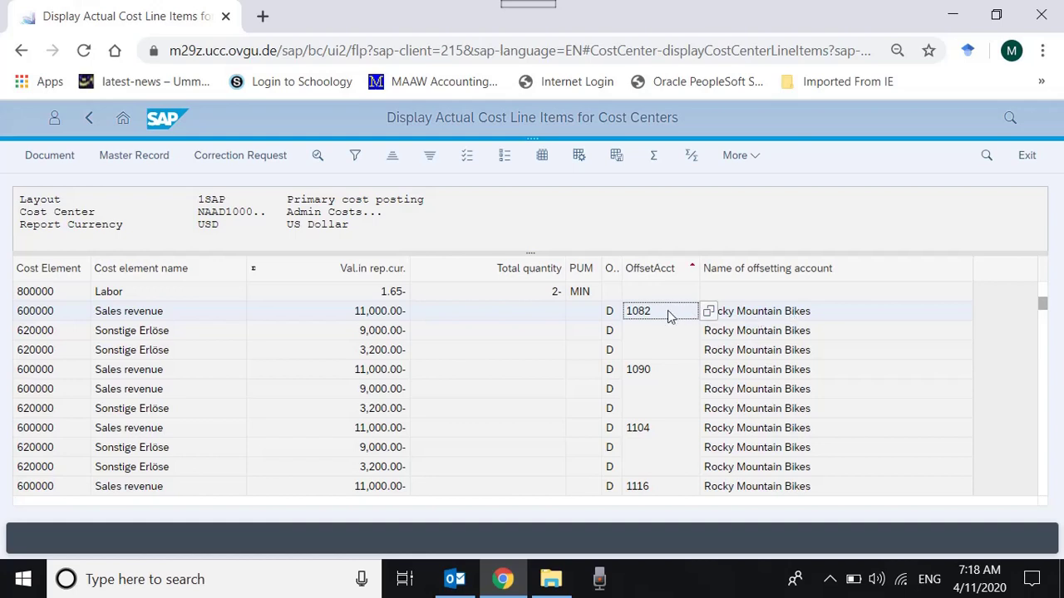
pyautogui.click(785, 349)
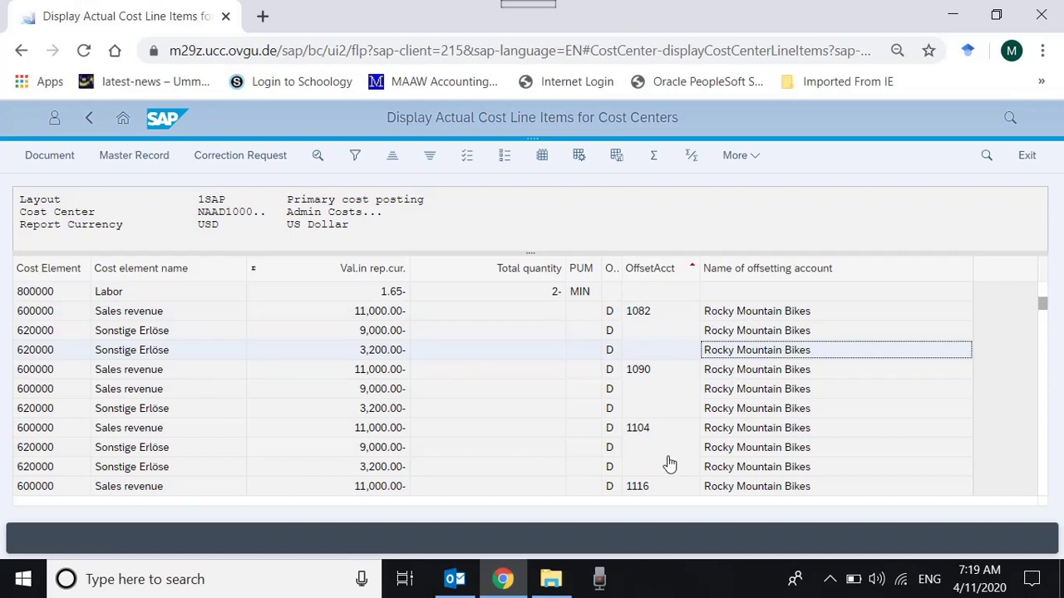
pyautogui.press('Left')
pyautogui.press('Down')
pyautogui.scroll(-3, 671, 403)
pyautogui.scroll(-2, 672, 403)
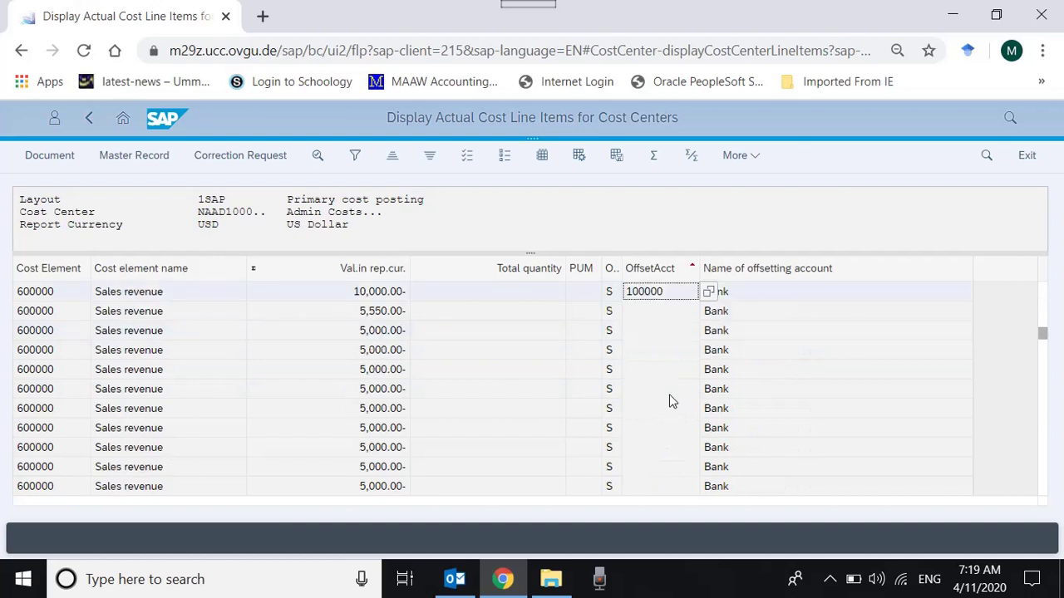
pyautogui.scroll(-10, 672, 403)
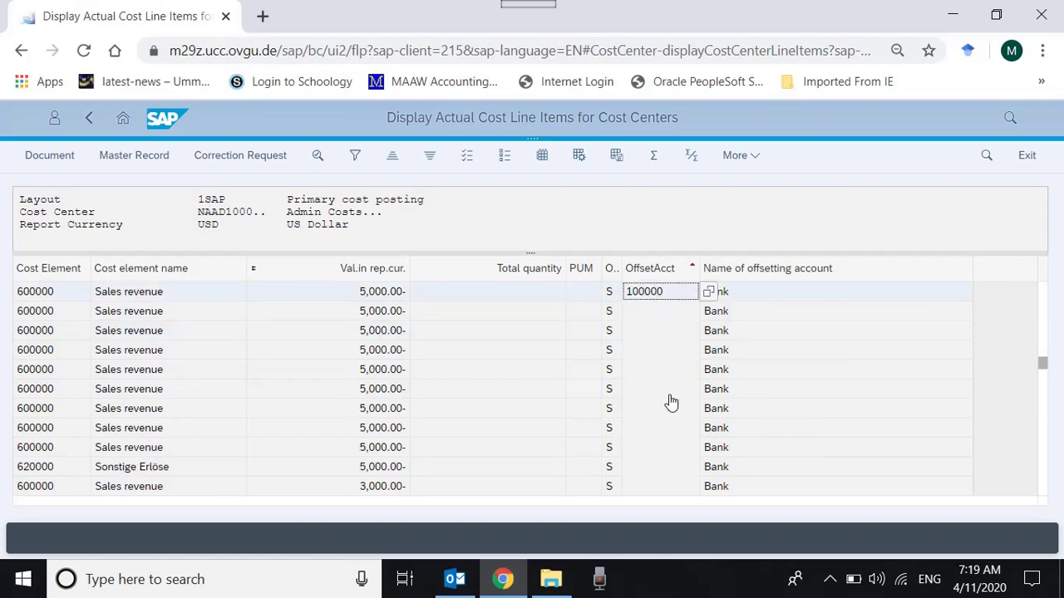
pyautogui.scroll(-5, 672, 403)
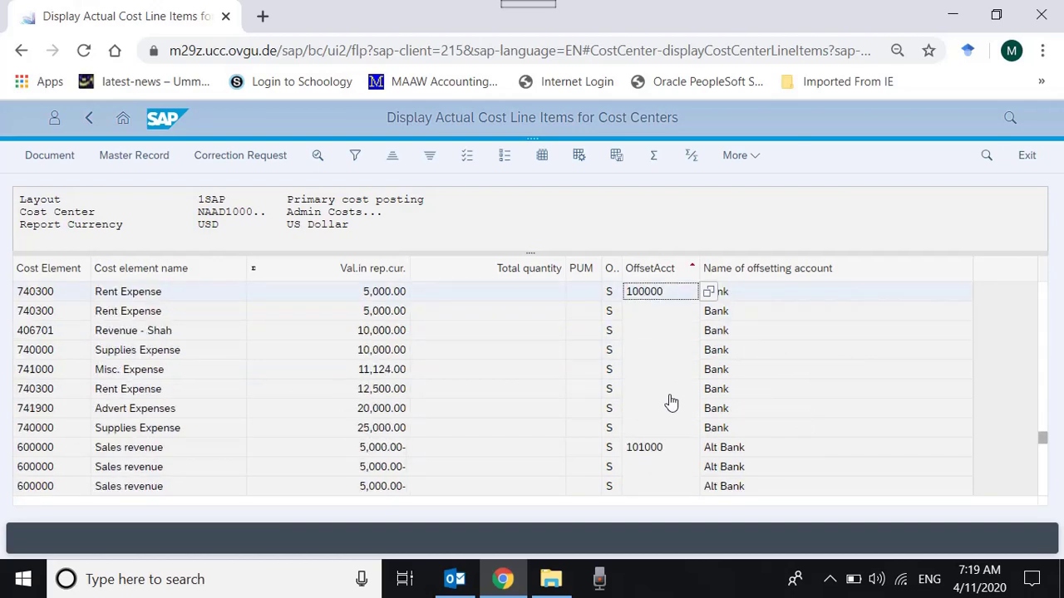
pyautogui.scroll(-3, 672, 404)
pyautogui.scroll(-5, 672, 403)
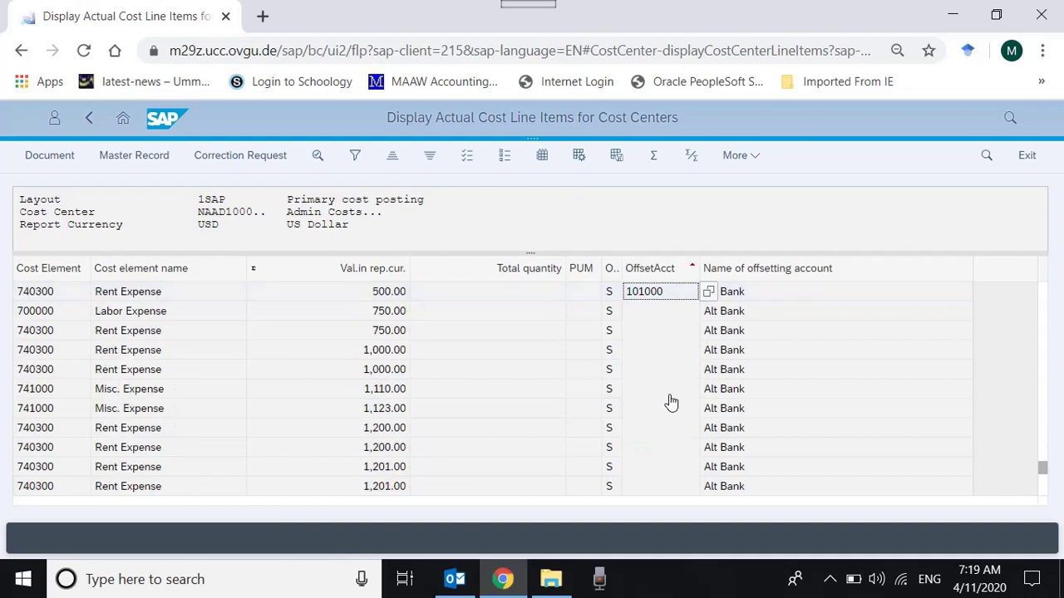
pyautogui.scroll(-5, 672, 403)
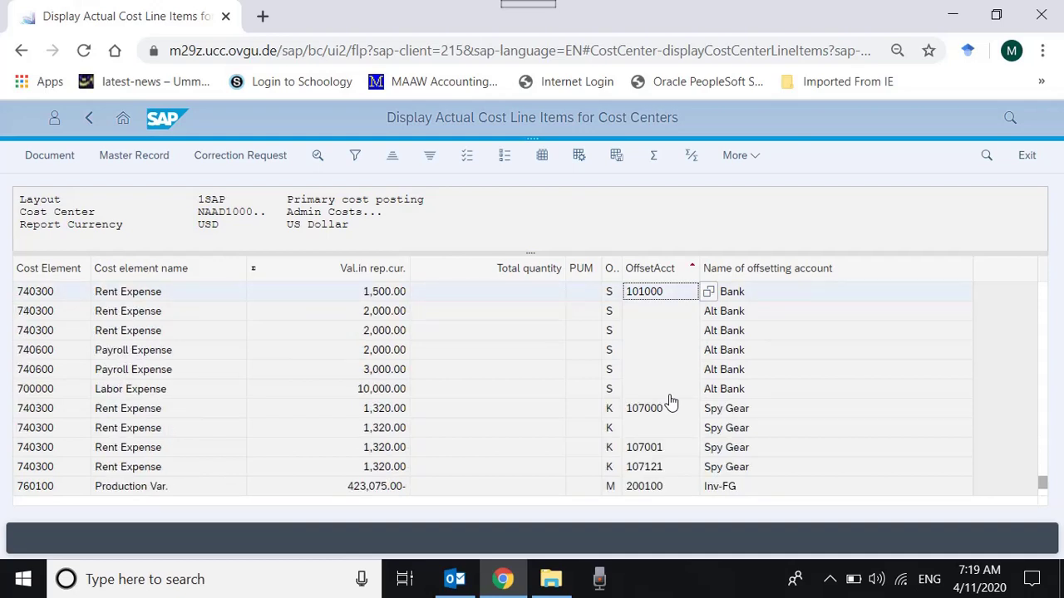
pyautogui.scroll(10, 671, 403)
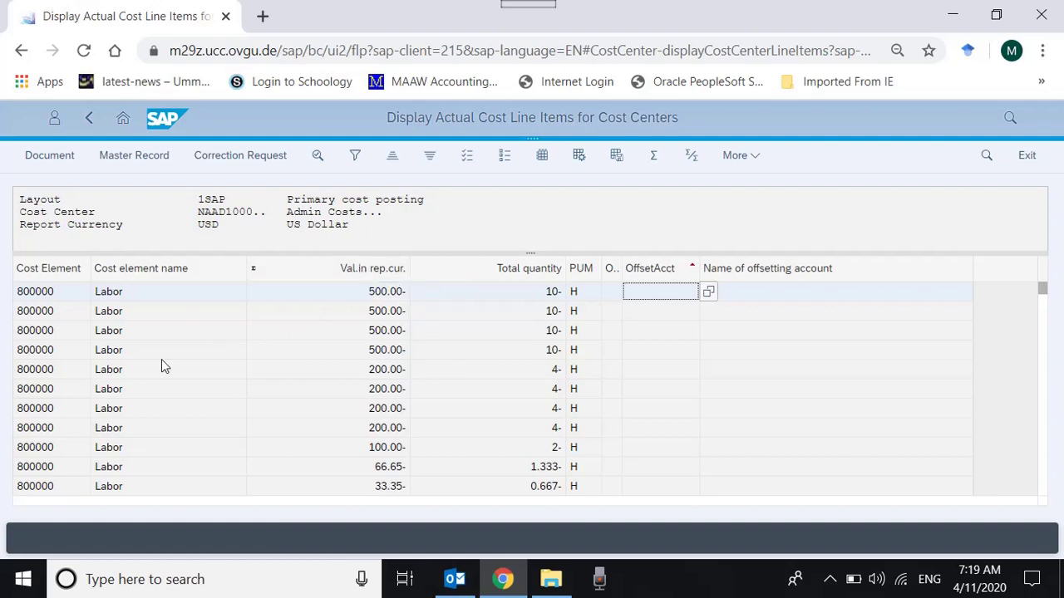
# In the list layout, remove Total quantity from the displayed columns and add Cost Center to them.
pyautogui.click(542, 157)
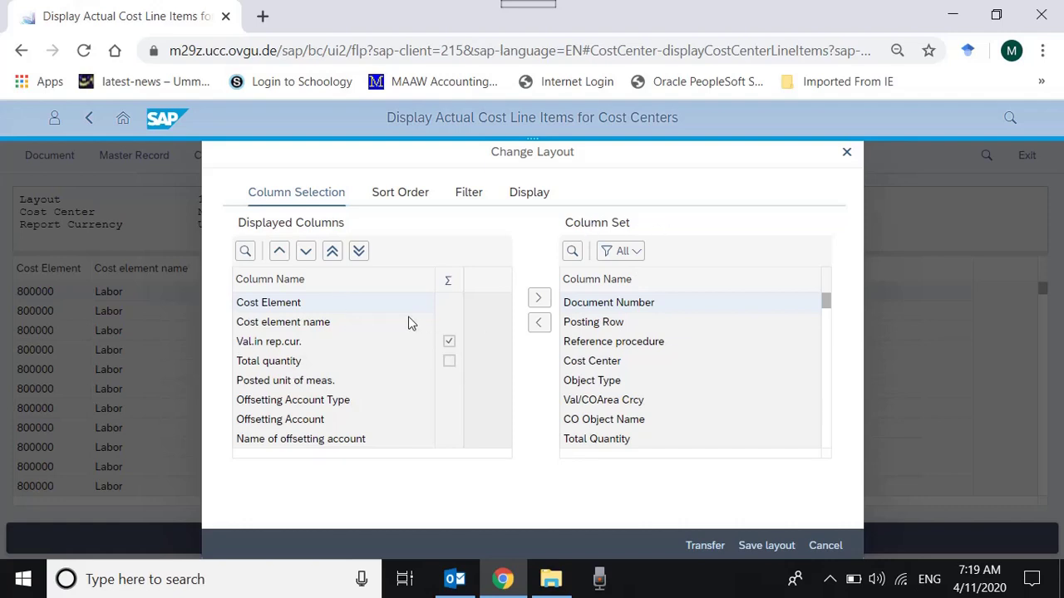
pyautogui.click(320, 328)
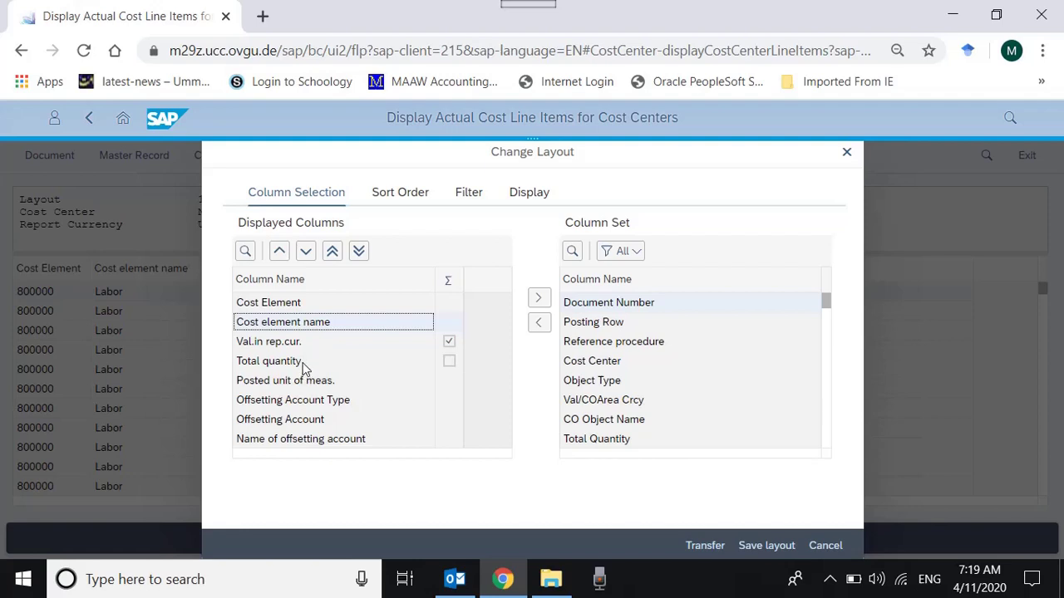
pyautogui.click(305, 366)
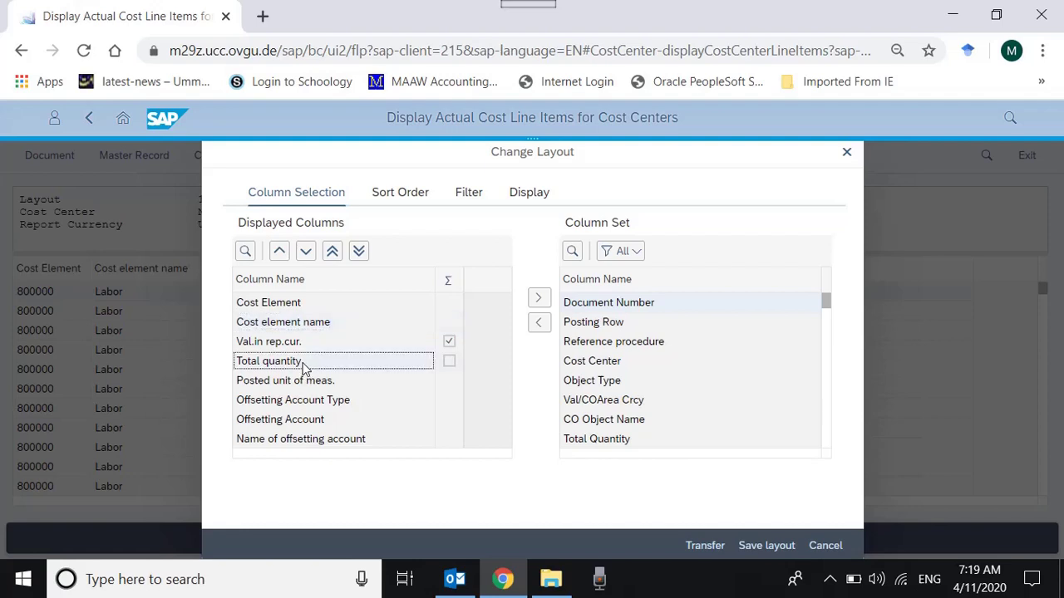
pyautogui.click(537, 304)
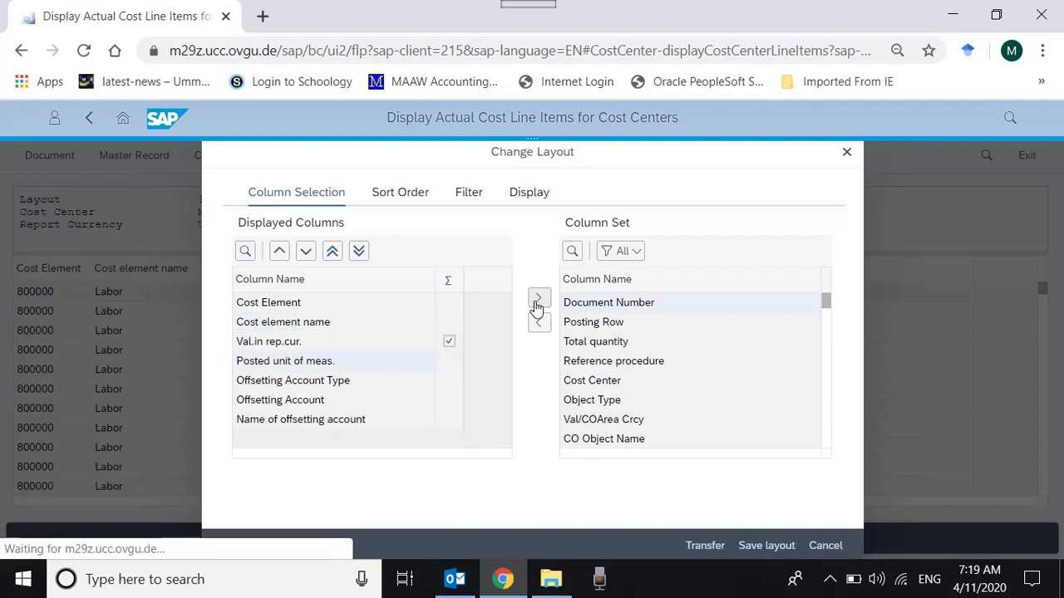
pyautogui.click(595, 381)
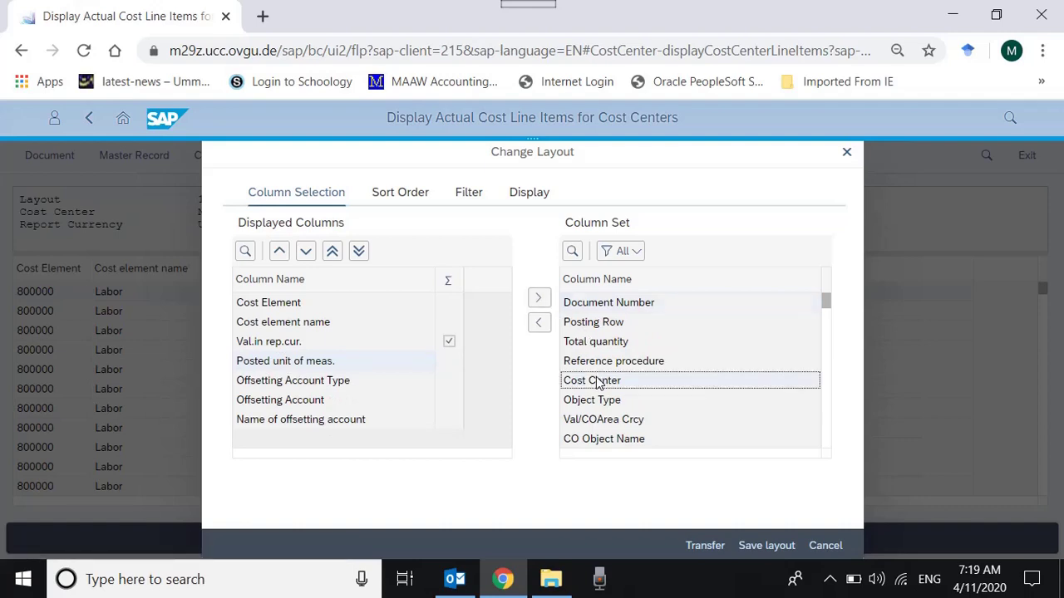
pyautogui.click(540, 326)
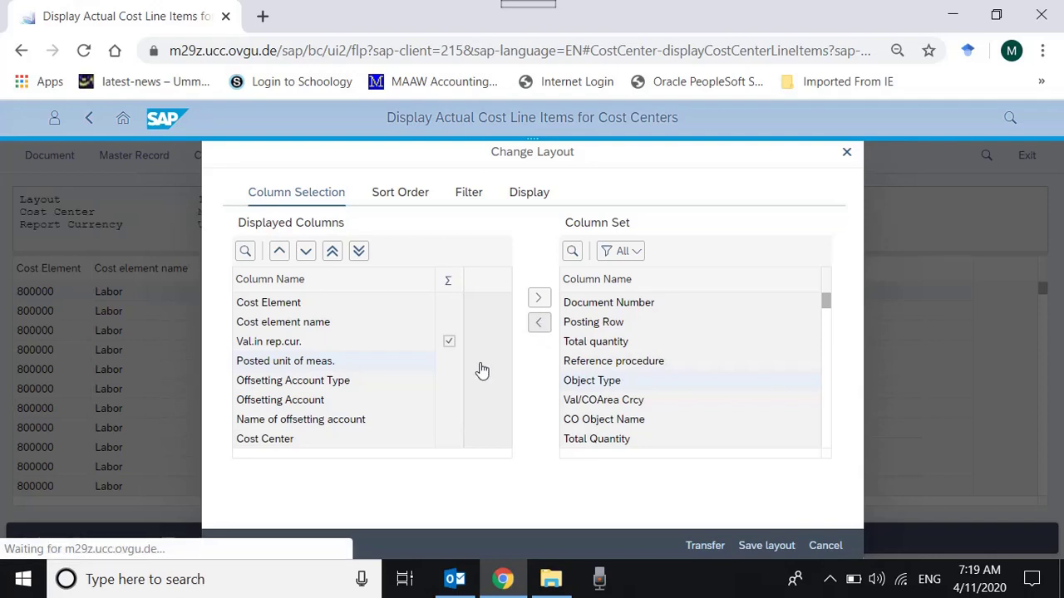
# Make Cost Center the first displayed column, ahead of Cost Element, and apply the changed layout.
pyautogui.click(279, 442)
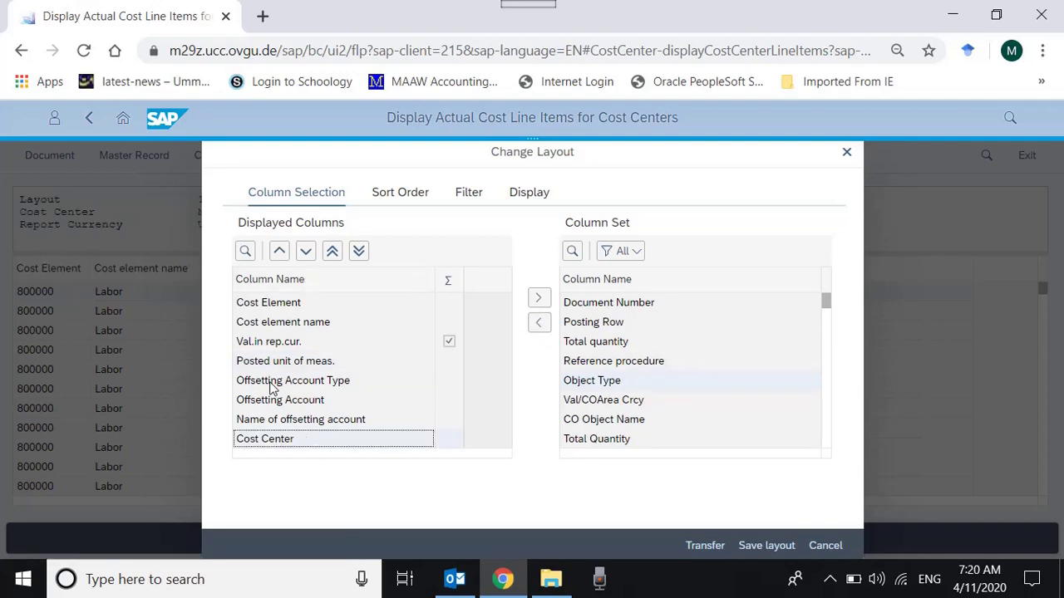
pyautogui.click(280, 254)
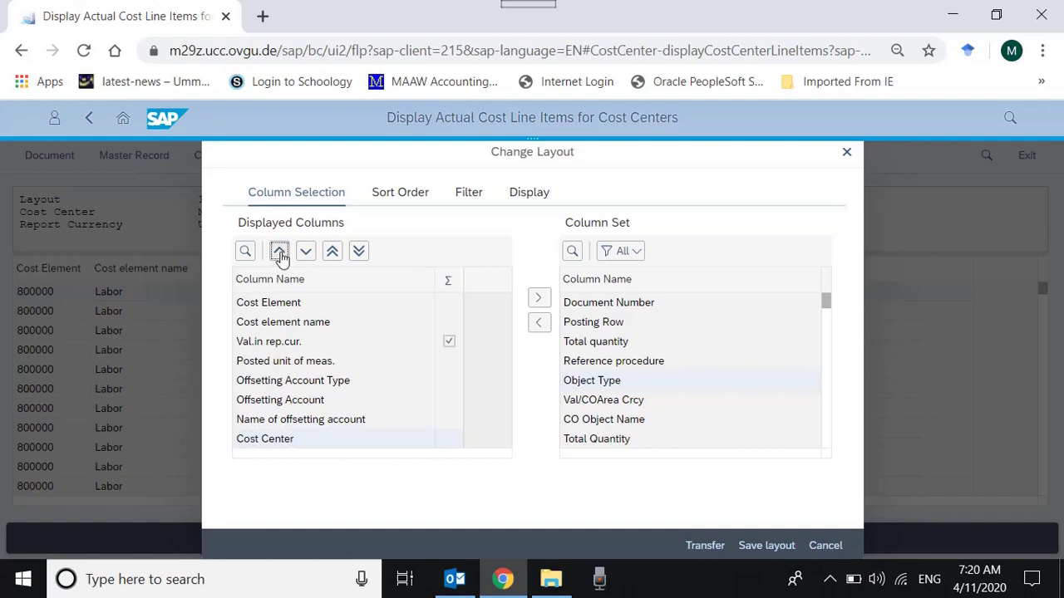
pyautogui.click(280, 253)
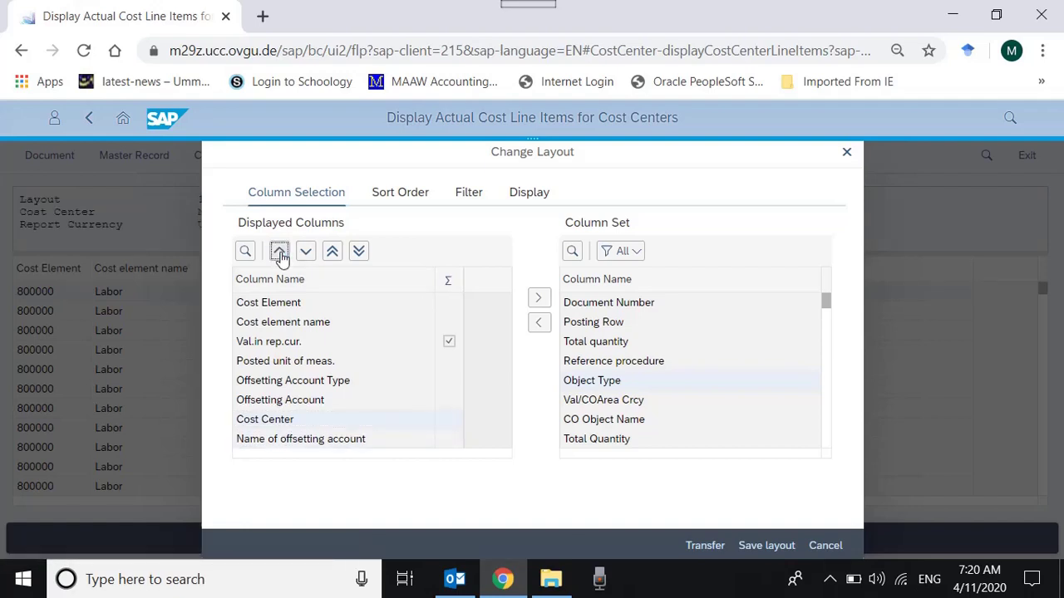
pyautogui.click(280, 253)
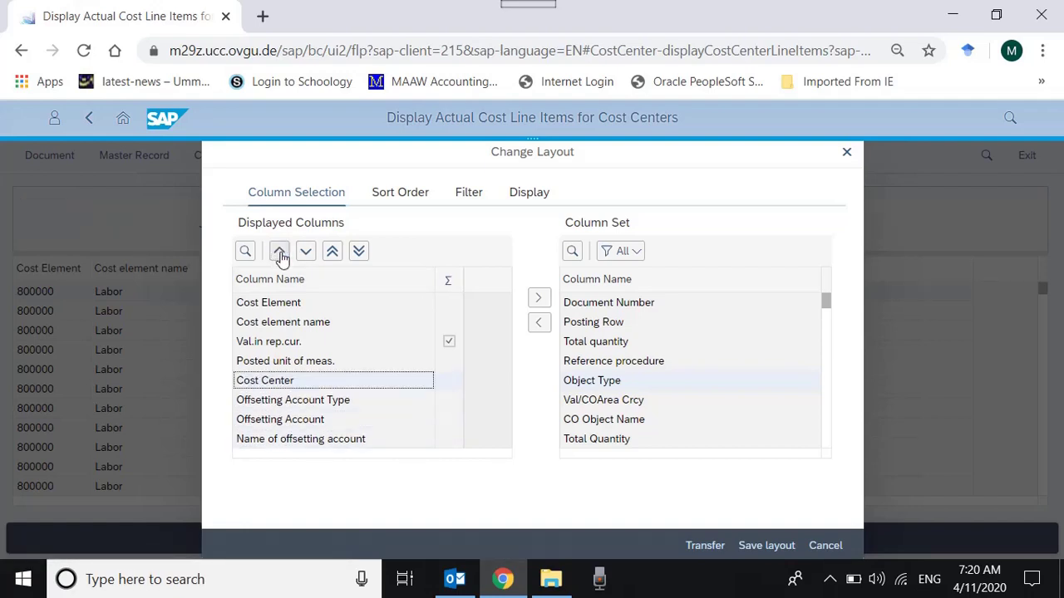
pyautogui.click(280, 252)
pyautogui.click(280, 252)
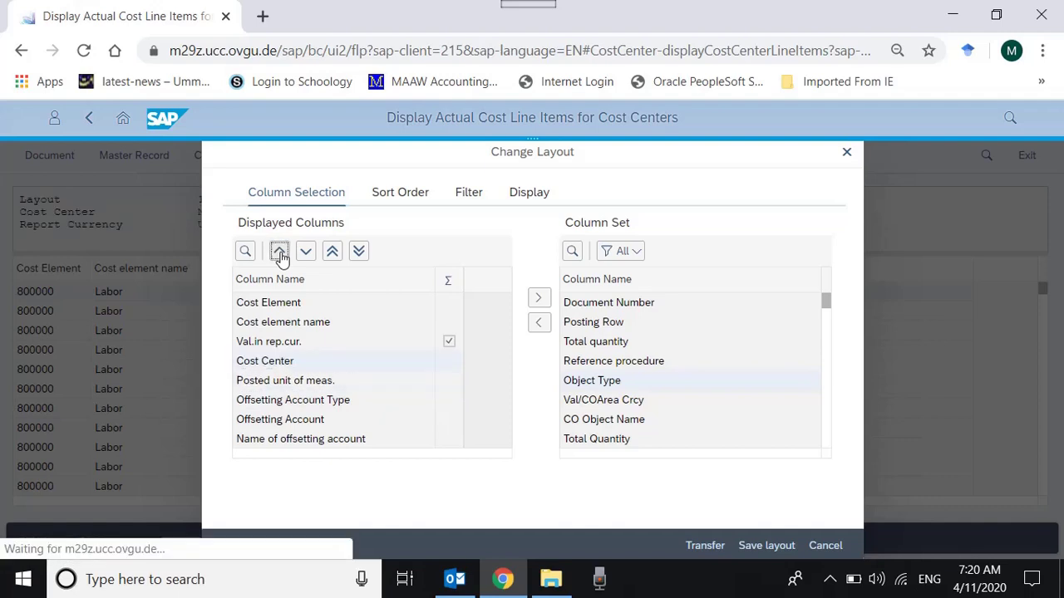
pyautogui.click(280, 253)
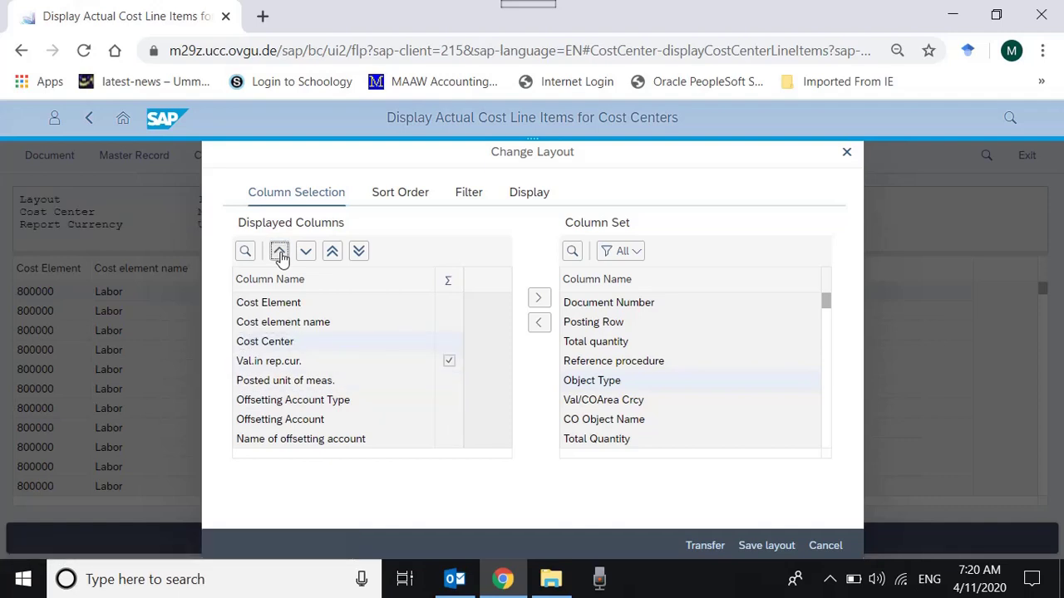
pyautogui.click(280, 253)
pyautogui.click(280, 252)
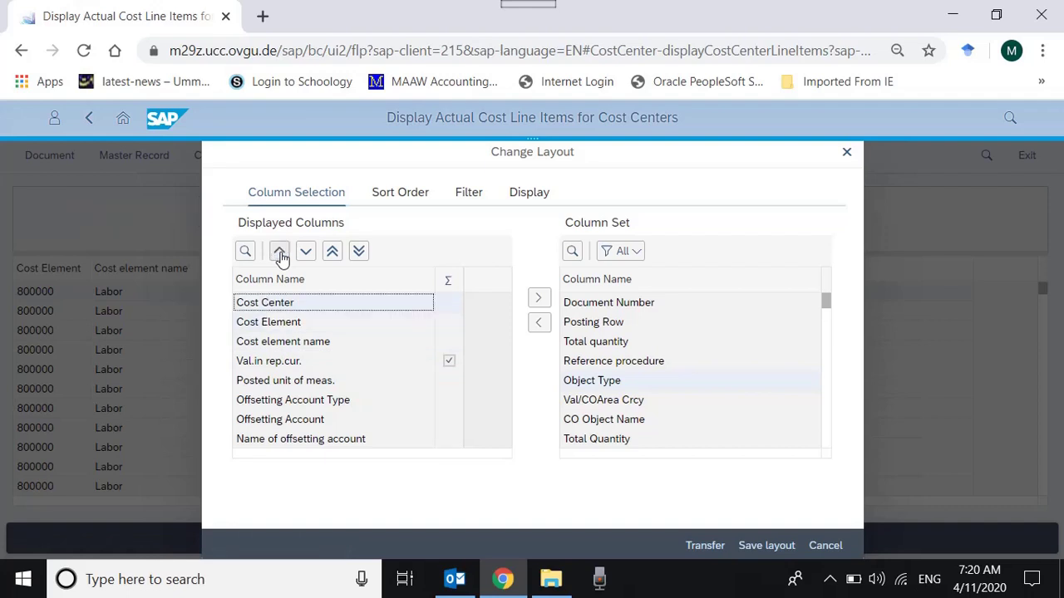
pyautogui.click(703, 543)
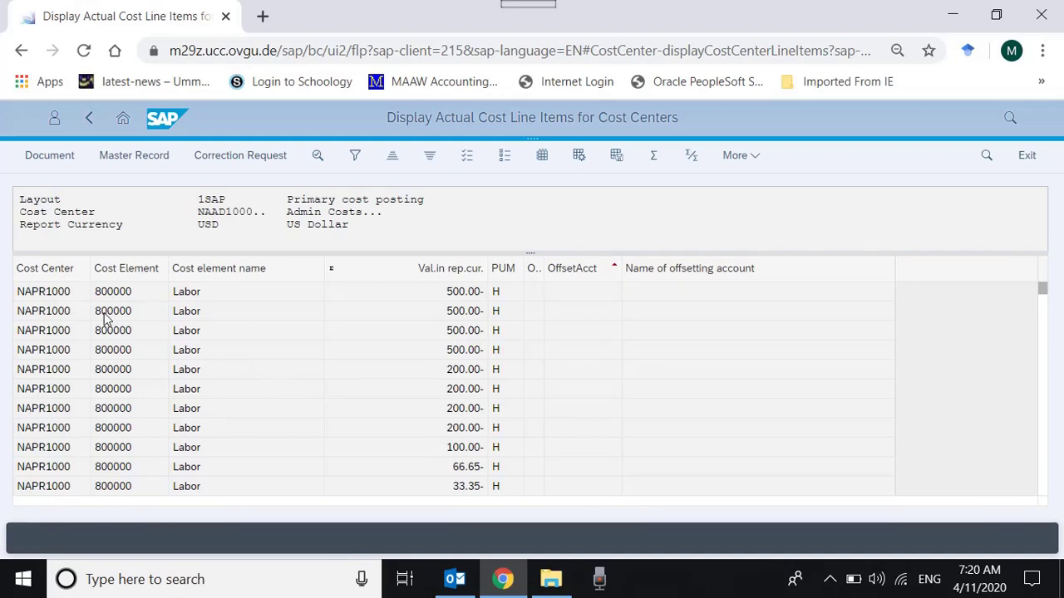
# Subtotal the line items by cost center.
pyautogui.click(95, 310)
pyautogui.click(63, 291)
pyautogui.moveTo(1047, 341); pyautogui.dragTo(1047, 266)
pyautogui.click(65, 276)
pyautogui.click(692, 158)
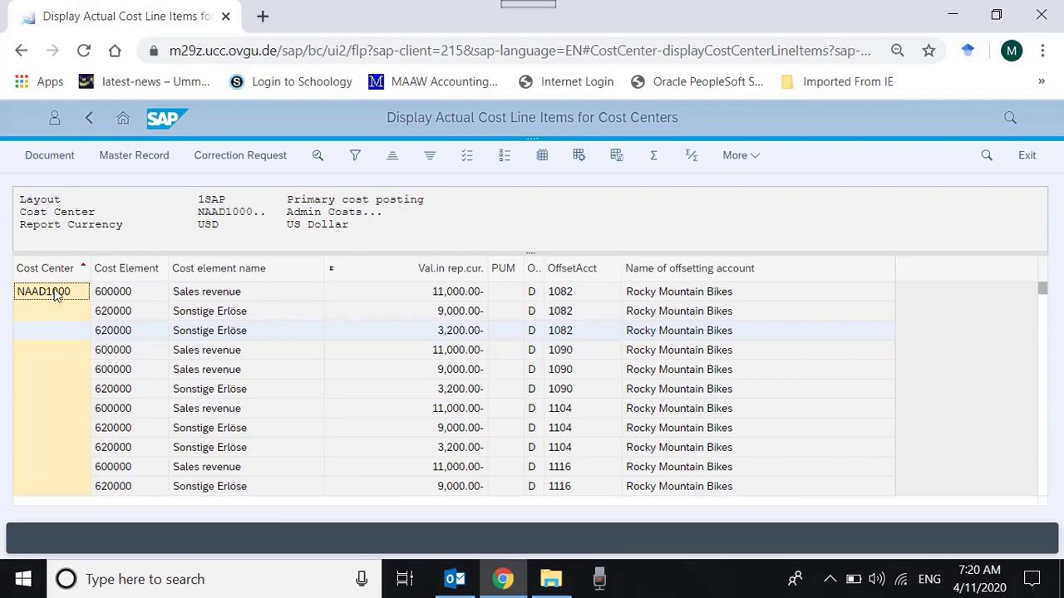
# Go through the NAAD1000 line items to their subtotal and check the NAHR1000 subtotal below it.
pyautogui.scroll(-10, 61, 352)
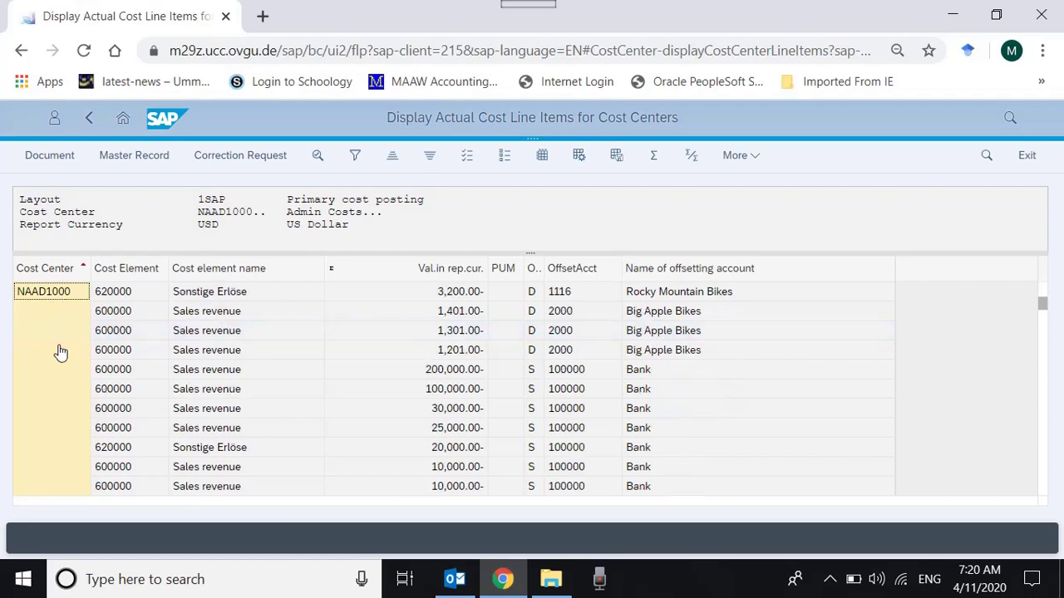
pyautogui.scroll(-10, 60, 353)
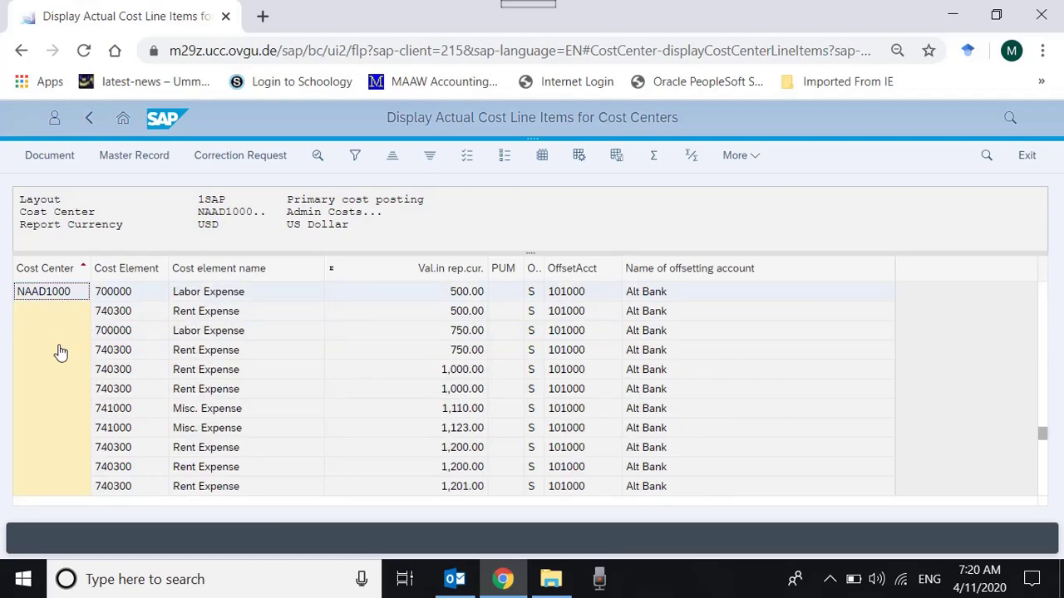
pyautogui.scroll(3, 60, 353)
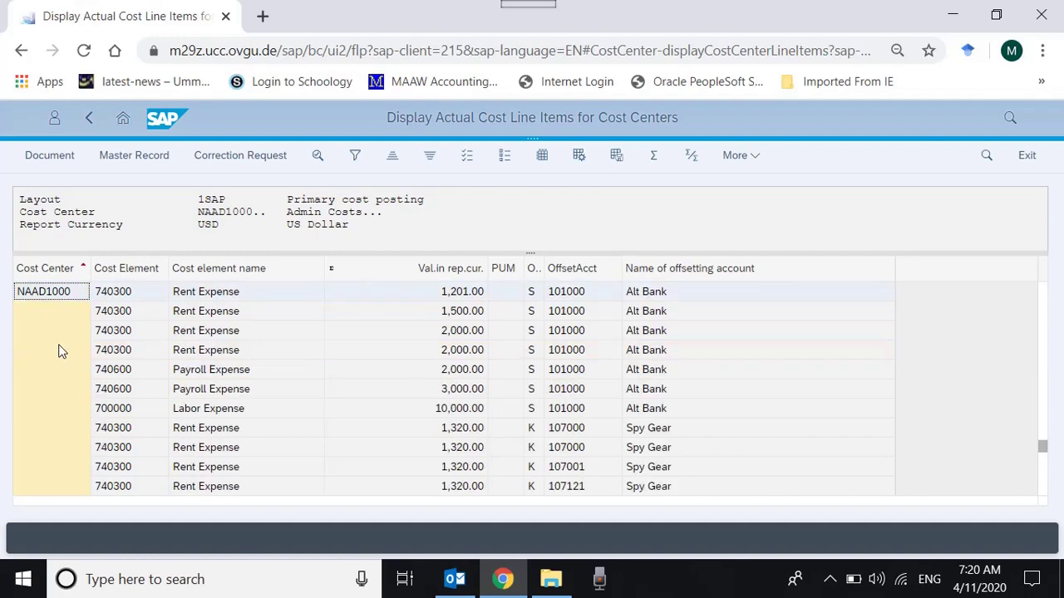
pyautogui.scroll(-3, 60, 353)
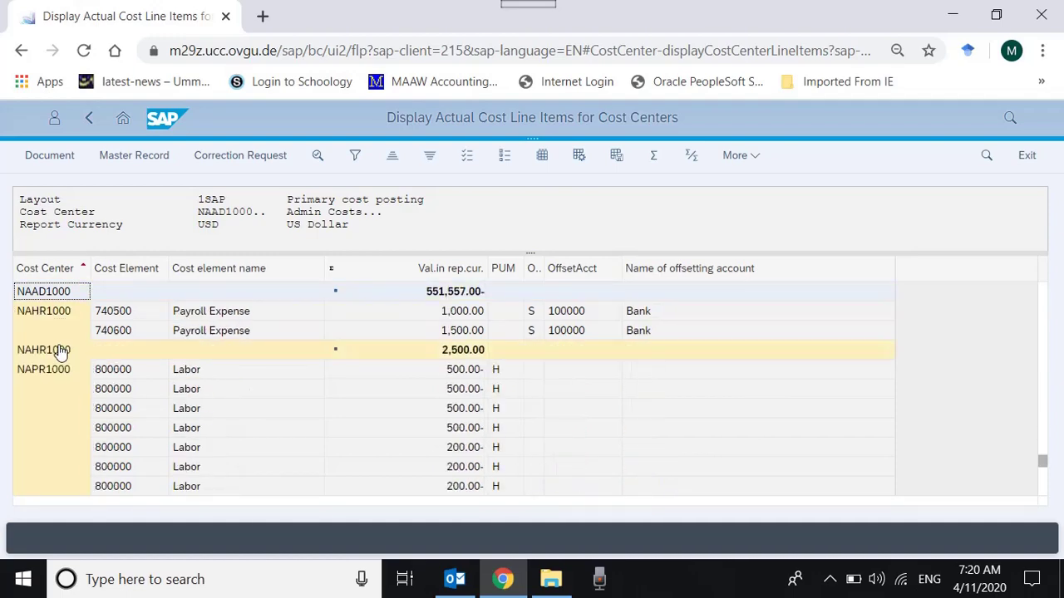
pyautogui.click(75, 356)
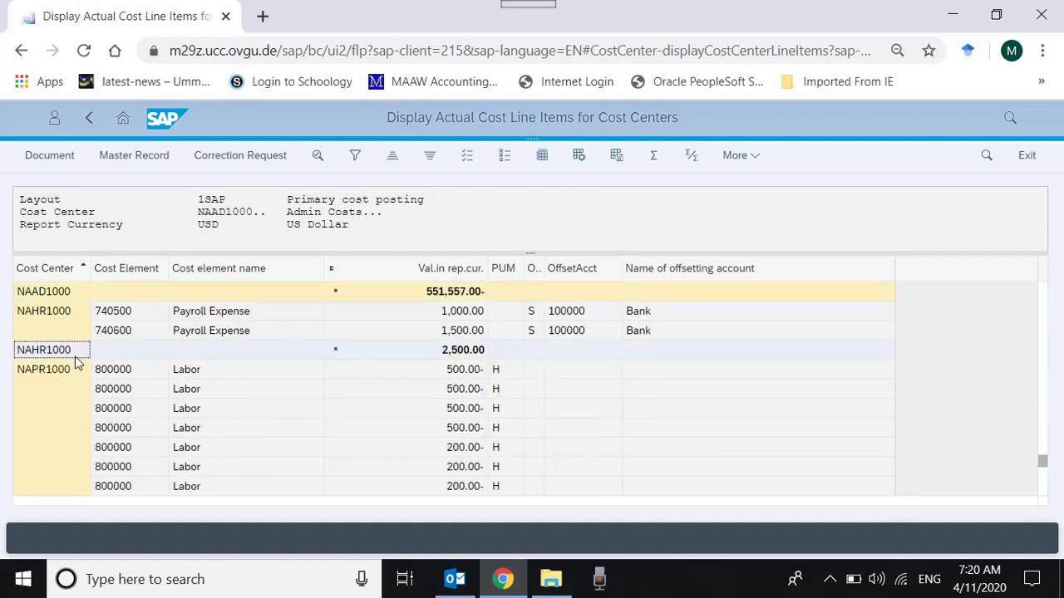
# Examine the last expense items and subtotal of NAAD1000, followed by the NAHR1000 subtotal and the NAPR1000 Labor items.
pyautogui.scroll(3, 75, 357)
pyautogui.scroll(-1, 75, 363)
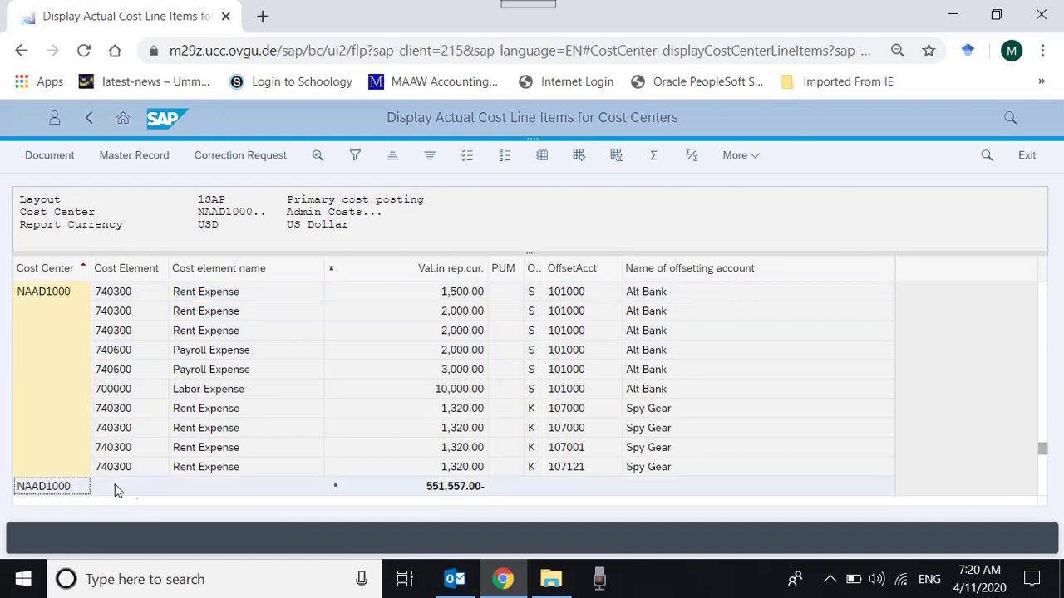
pyautogui.click(155, 490)
pyautogui.click(195, 430)
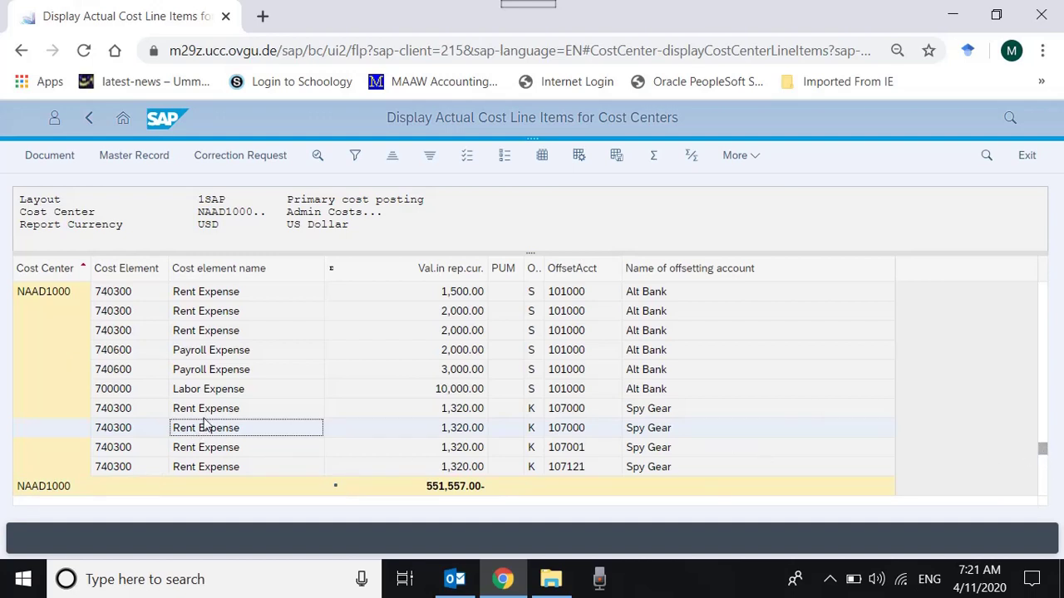
pyautogui.press('Down')
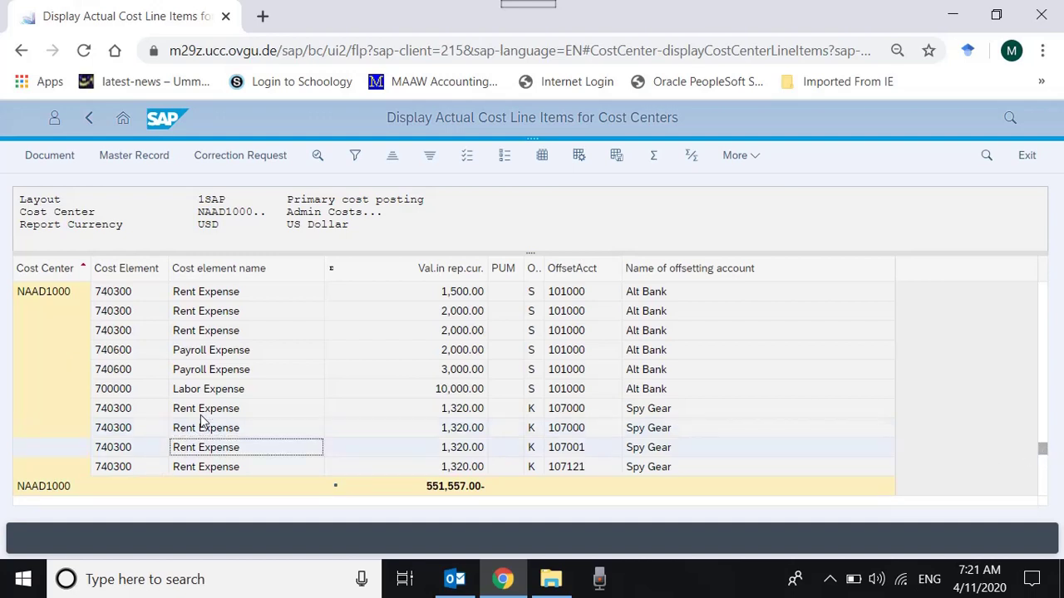
pyautogui.press('Down')
pyautogui.press('Down')
pyautogui.press('Down')
pyautogui.press('Down')
pyautogui.press('Down')
pyautogui.press('Down')
pyautogui.press('Down')
pyautogui.press('Down')
pyautogui.press('Down')
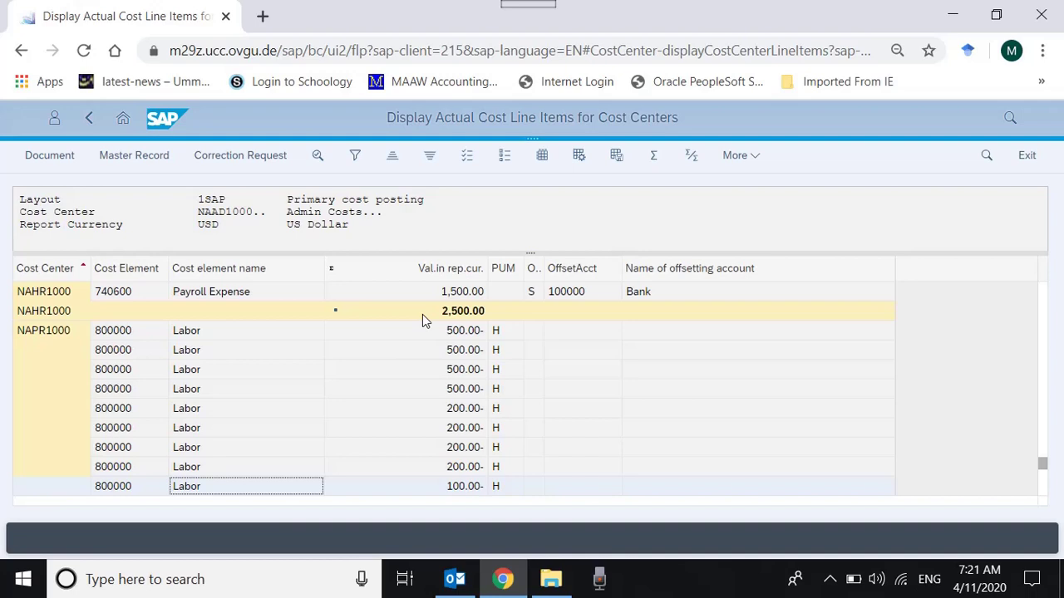
# Subtotal the line items by cost element instead and check the subtotal of cost element 406701.
pyautogui.click(149, 278)
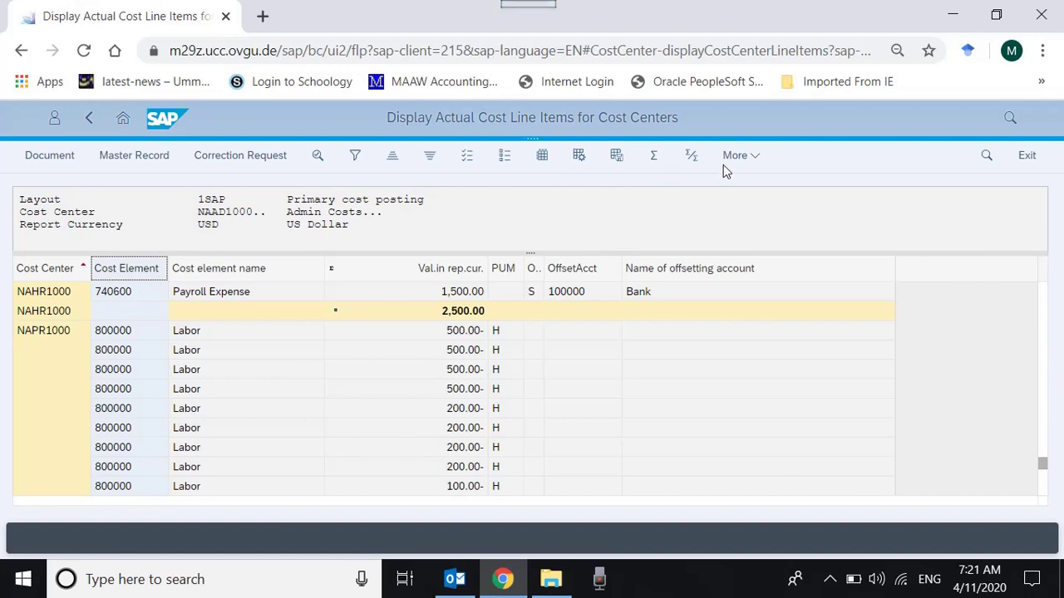
pyautogui.click(690, 158)
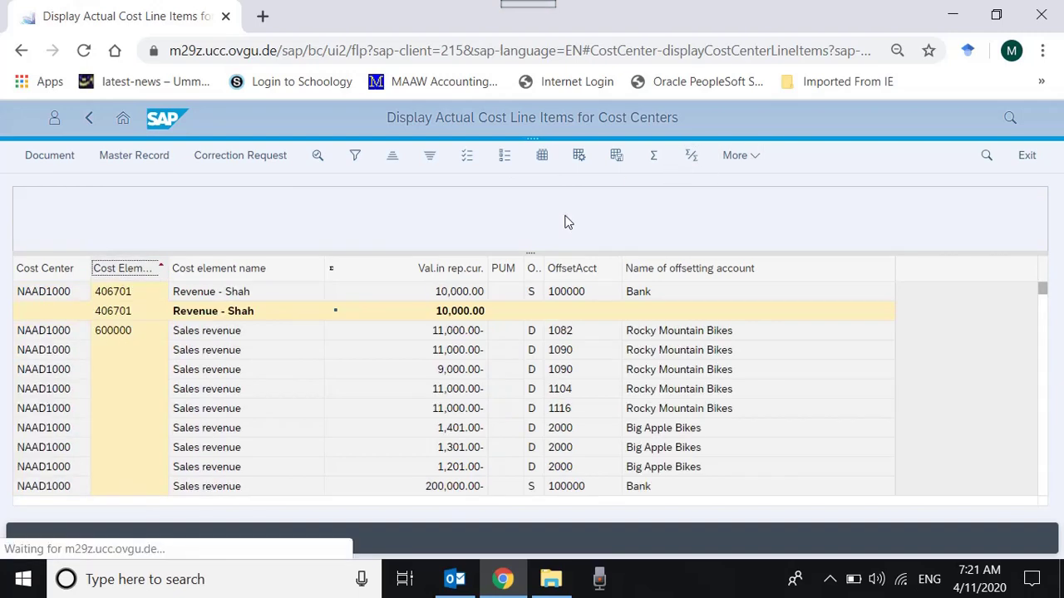
pyautogui.click(140, 332)
pyautogui.press('Right')
pyautogui.press('Up')
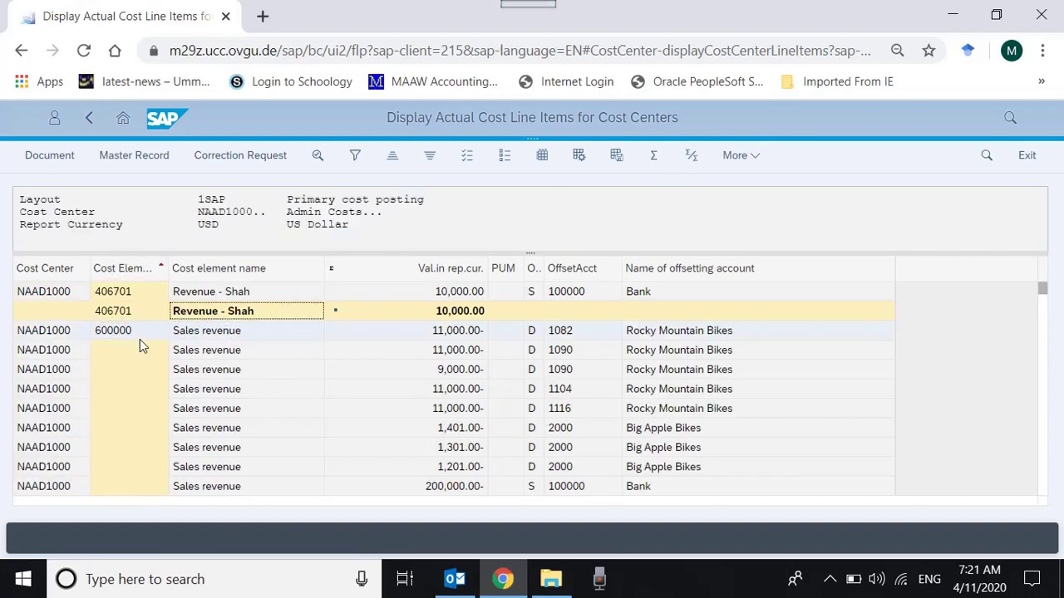
# Compare the Revenue - Shah line item of cost element 406701 with its subtotal row.
pyautogui.press('Up')
pyautogui.press('Up')
pyautogui.press('Down')
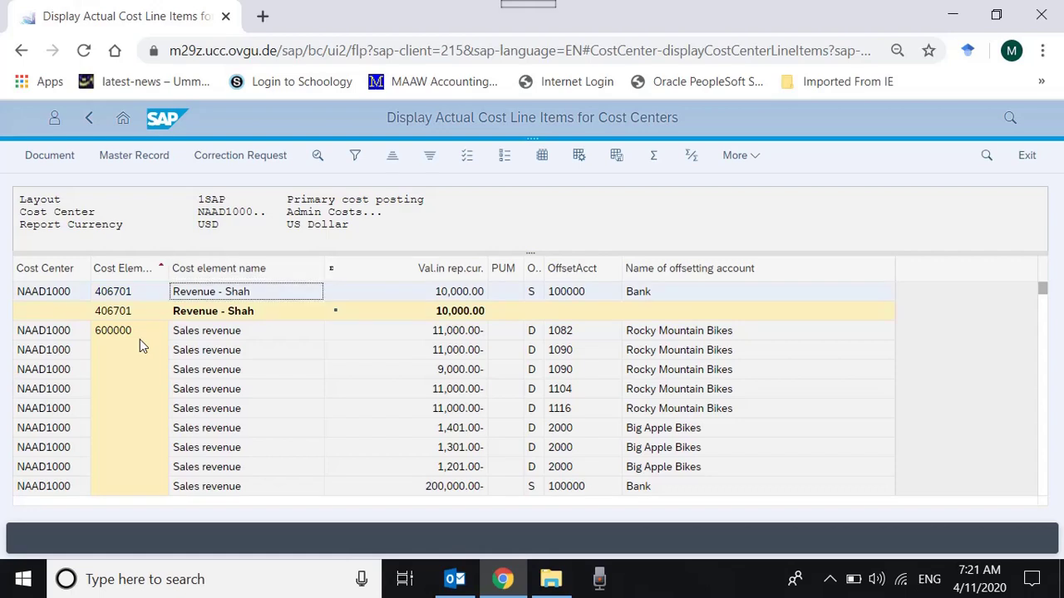
pyautogui.press('Left')
pyautogui.press('Right')
pyautogui.press('Down')
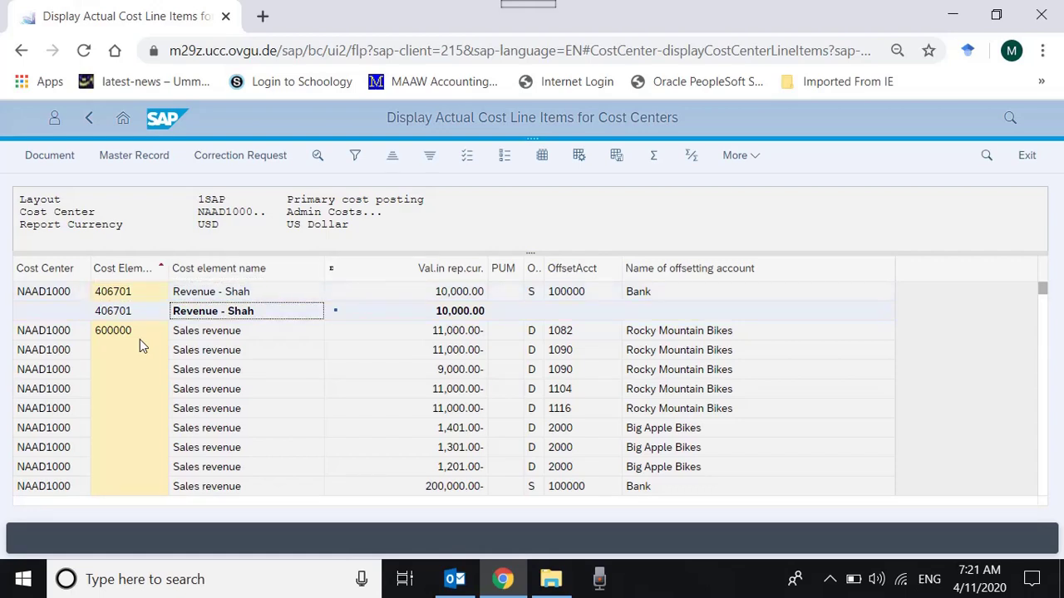
# Go through the Sales revenue line items of cost element 600000 down to their subtotal.
pyautogui.press('Down')
pyautogui.press('Down')
pyautogui.press('Down')
pyautogui.press('Down')
pyautogui.press('Down')
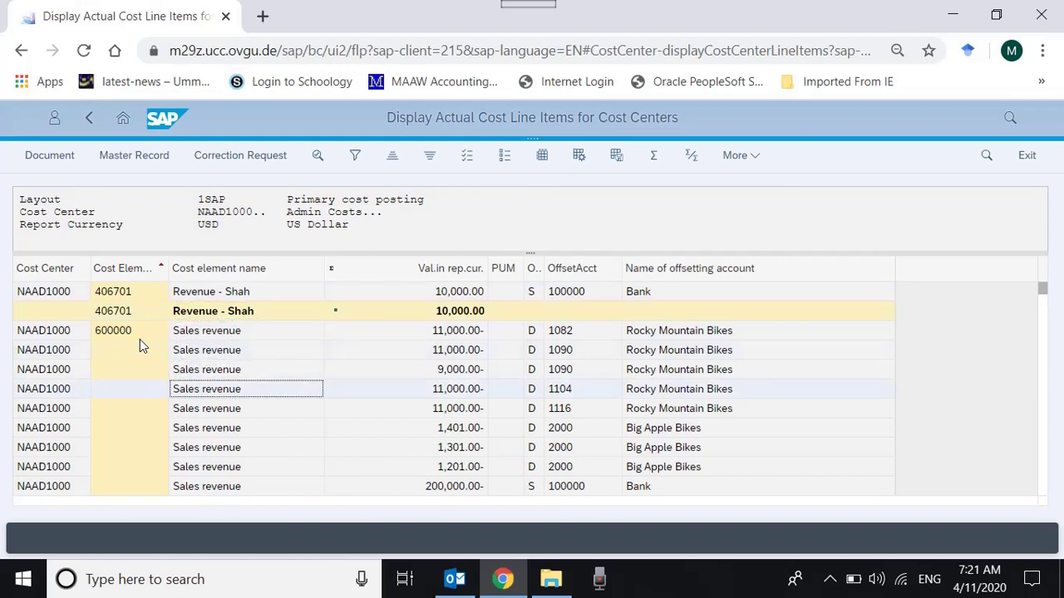
pyautogui.press('Down')
pyautogui.press('Down')
pyautogui.press('Down')
pyautogui.press('Down')
pyautogui.press('Down')
pyautogui.press('Down')
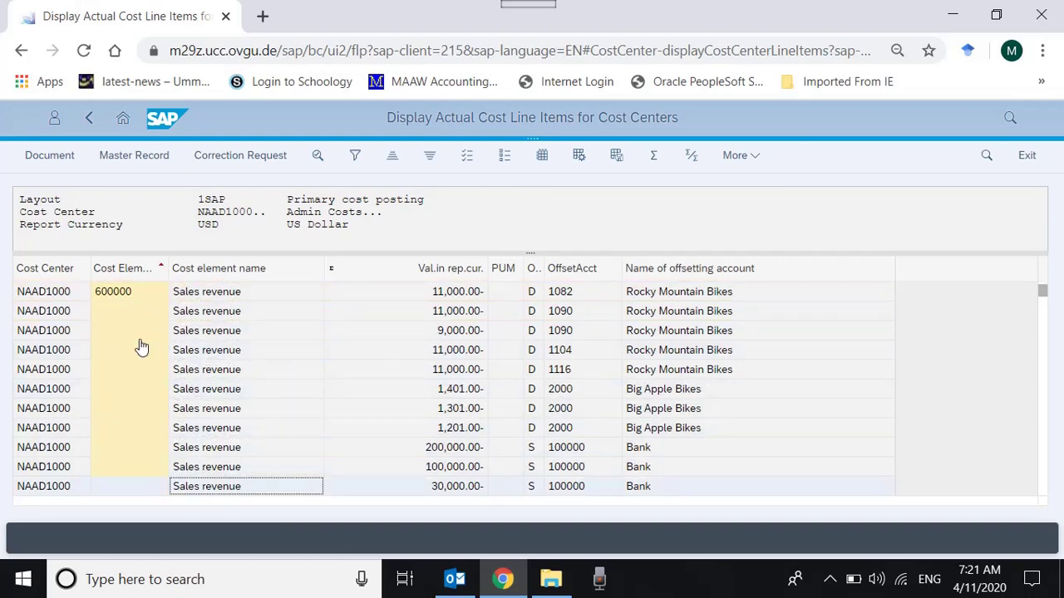
pyautogui.press('Down')
pyautogui.press('Down')
pyautogui.press('Down')
pyautogui.press('Down')
pyautogui.press('Down')
pyautogui.press('Down')
pyautogui.press('Down')
pyautogui.press('Down')
pyautogui.press('Down')
pyautogui.press('Down')
pyautogui.press('Down')
pyautogui.press('Down')
pyautogui.press('Down')
pyautogui.press('Down')
pyautogui.press('Down')
pyautogui.press('Down')
pyautogui.press('Down')
pyautogui.press('Down')
pyautogui.press('Down')
pyautogui.press('Down')
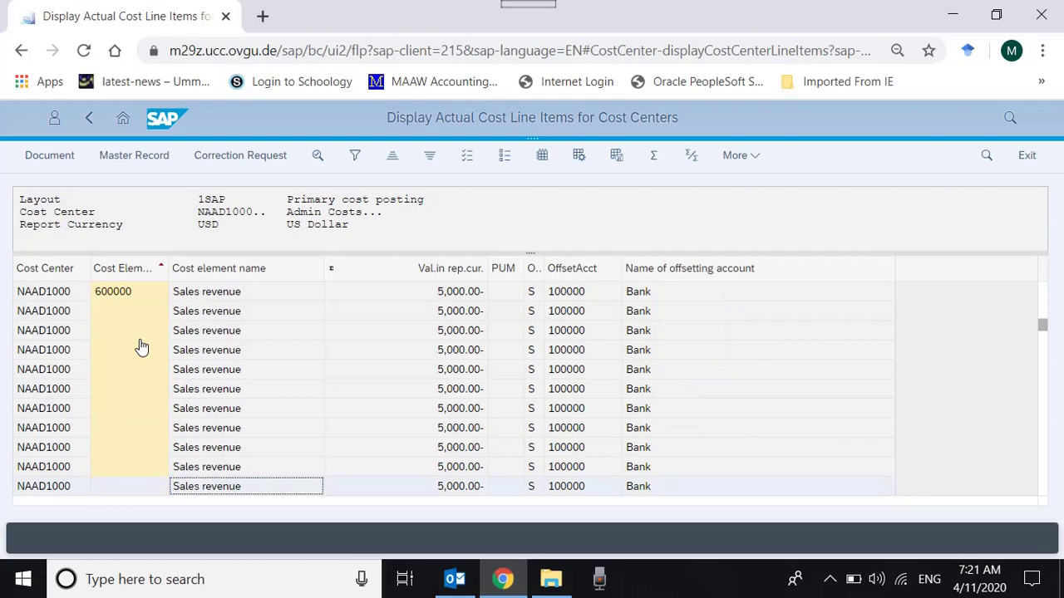
pyautogui.press('Down')
pyautogui.press('Down')
pyautogui.press('Down')
pyautogui.press('Down')
pyautogui.press('Down')
pyautogui.press('Down')
pyautogui.press('Down')
pyautogui.press('Down')
pyautogui.press('Down')
pyautogui.press('Down')
pyautogui.press('Down')
pyautogui.press('Down')
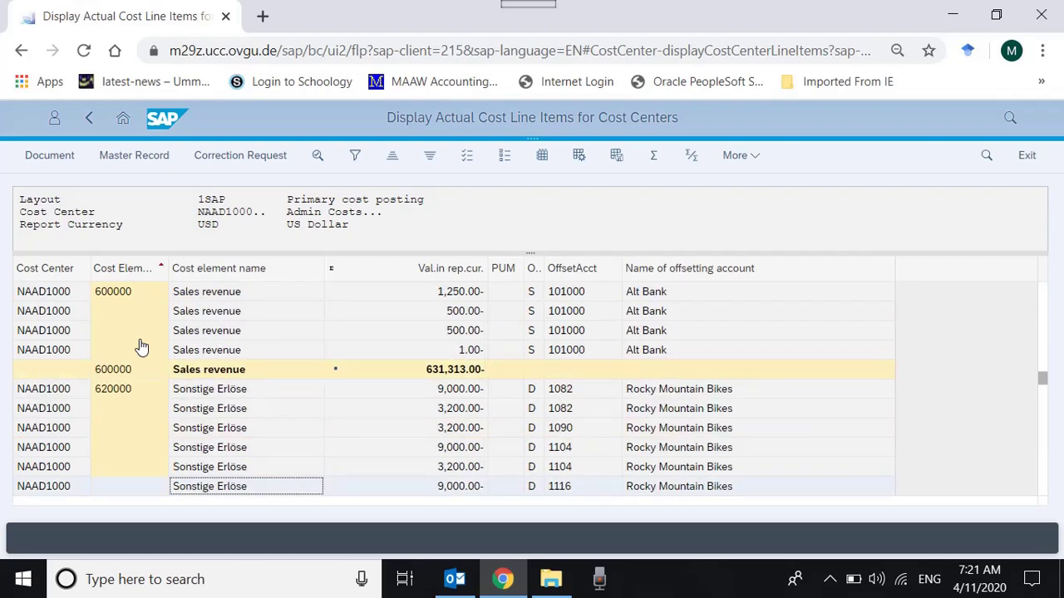
# Examine the subtotals of cost elements 620000 and 650000, followed by the first Labor Expense items of 700000.
pyautogui.press('Down')
pyautogui.press('Down')
pyautogui.press('Down')
pyautogui.press('Down')
pyautogui.press('Down')
pyautogui.press('Down')
pyautogui.press('Down')
pyautogui.press('Down')
pyautogui.press('Down')
pyautogui.press('Down')
pyautogui.press('Down')
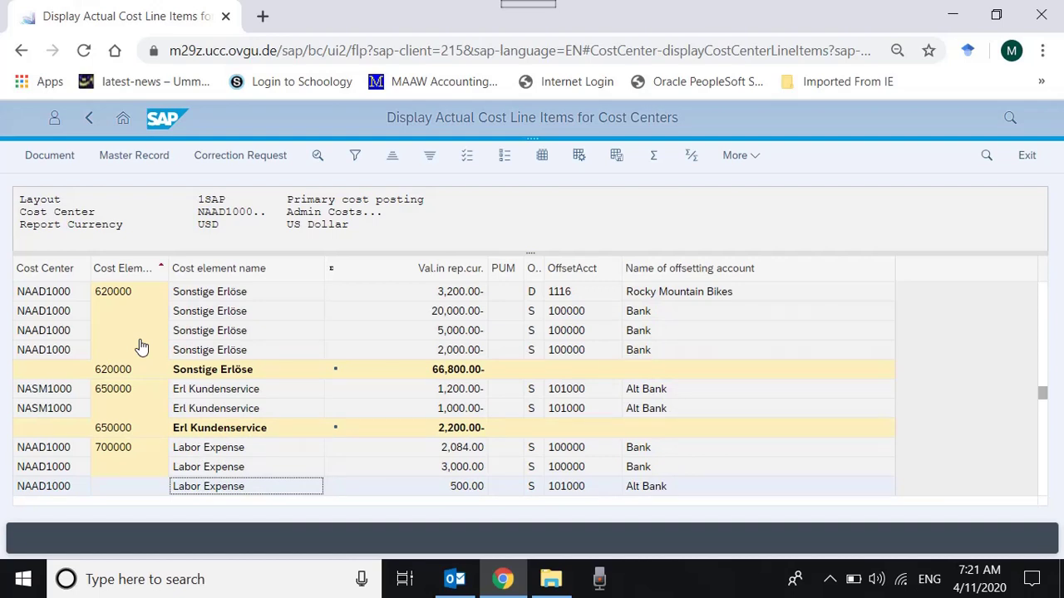
# Subtotal the line items by both cost center and cost element.
pyautogui.press('Up')
pyautogui.press('Up')
pyautogui.press('Up')
pyautogui.press('Up')
pyautogui.press('Up')
pyautogui.press('Up')
pyautogui.press('Up')
pyautogui.press('Up')
pyautogui.press('Up')
pyautogui.press('Up')
pyautogui.press('Up')
pyautogui.press('Up')
pyautogui.press('Up')
pyautogui.press('Up')
pyautogui.press('Up')
pyautogui.press('Up')
pyautogui.press('Up')
pyautogui.press('Up')
pyautogui.press('Up')
pyautogui.press('Up')
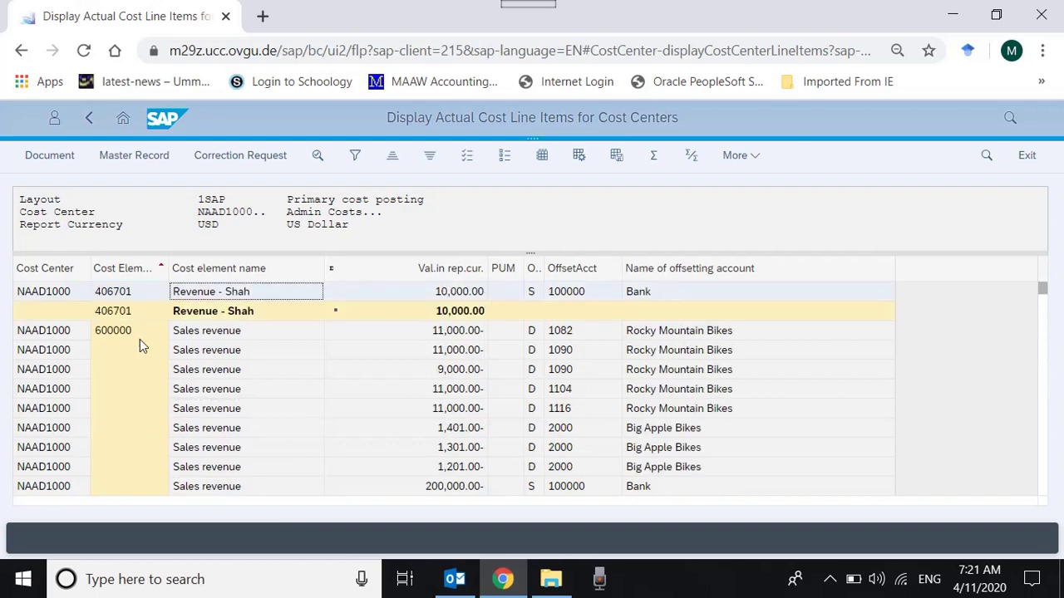
pyautogui.click(56, 272)
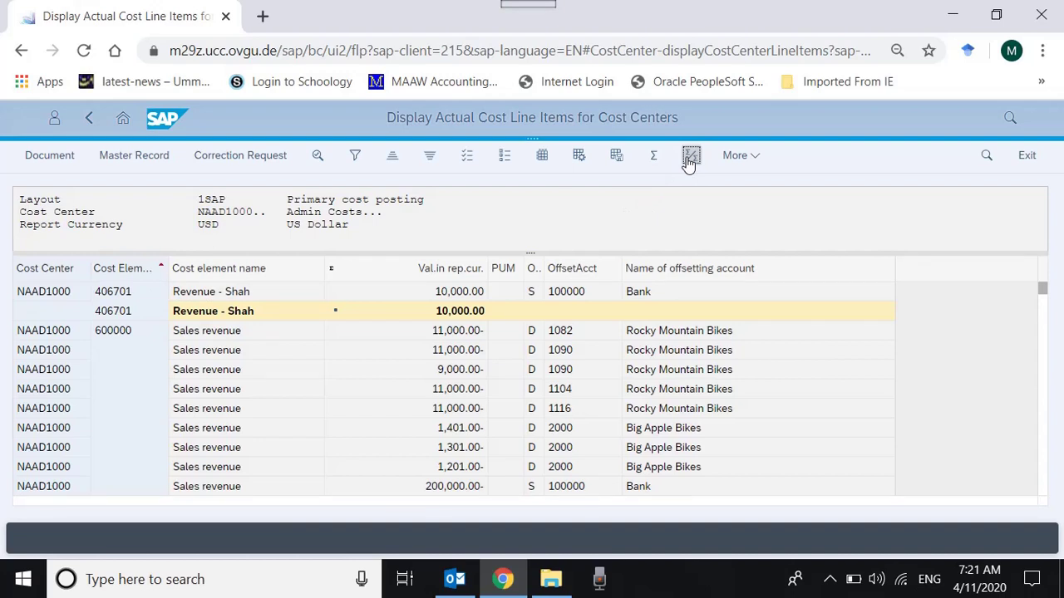
pyautogui.click(690, 157)
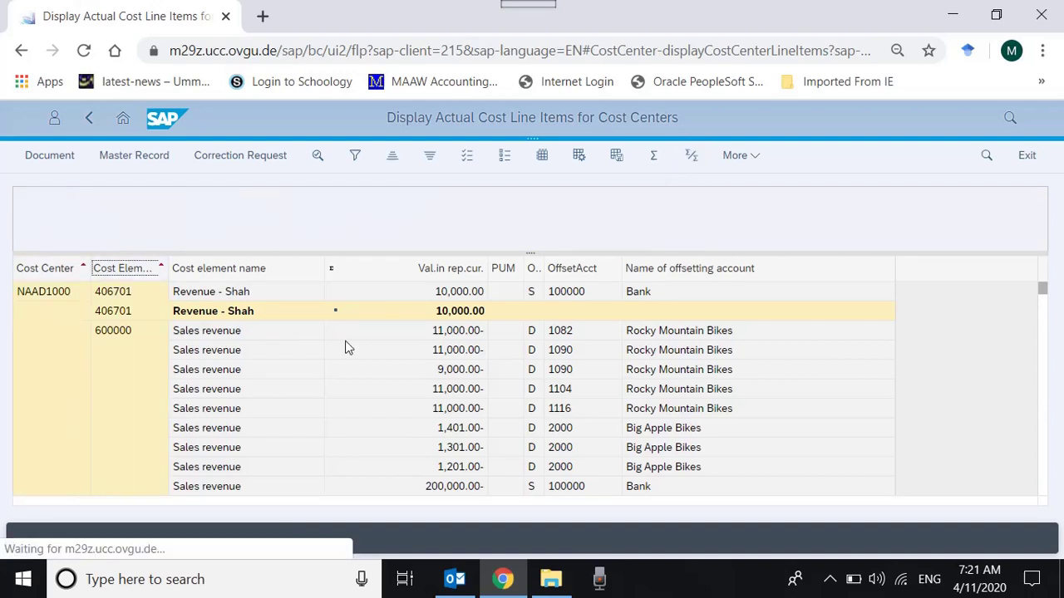
# Check the NAAD1000 line item for cost element 406701 and its subtotal.
pyautogui.click(65, 292)
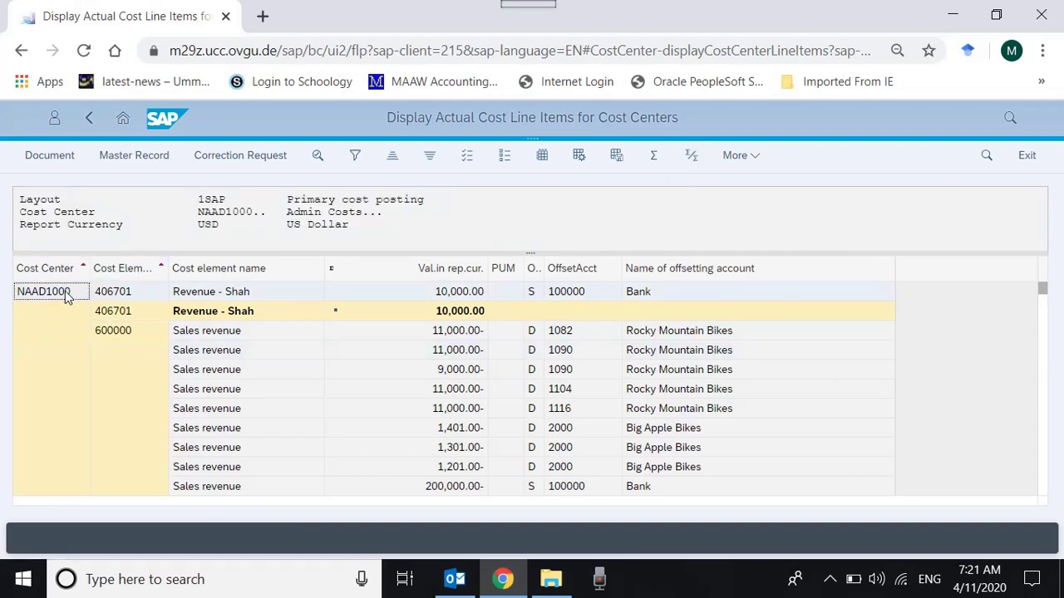
pyautogui.click(153, 299)
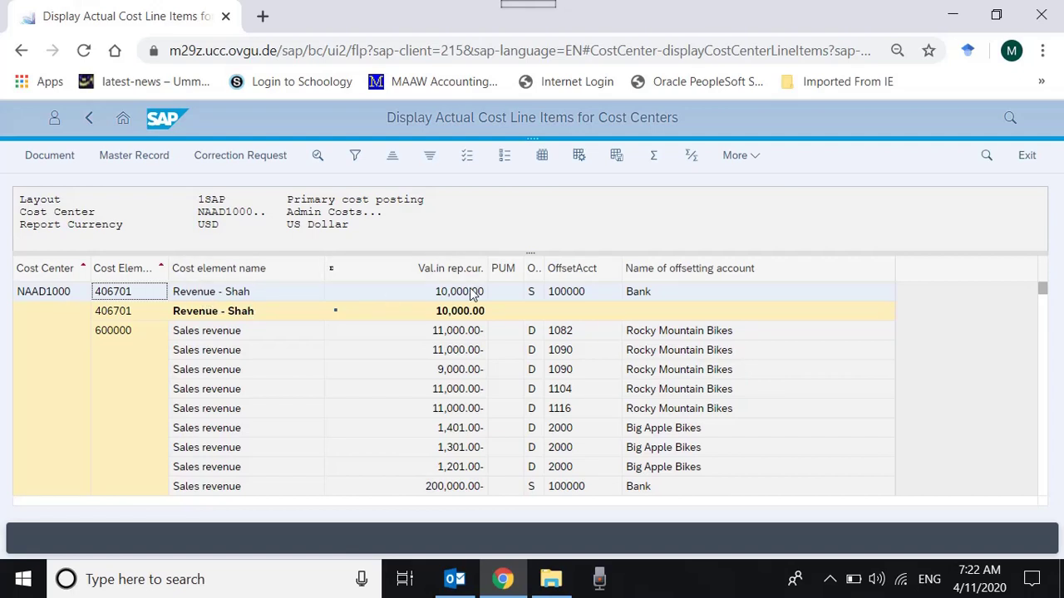
pyautogui.click(453, 309)
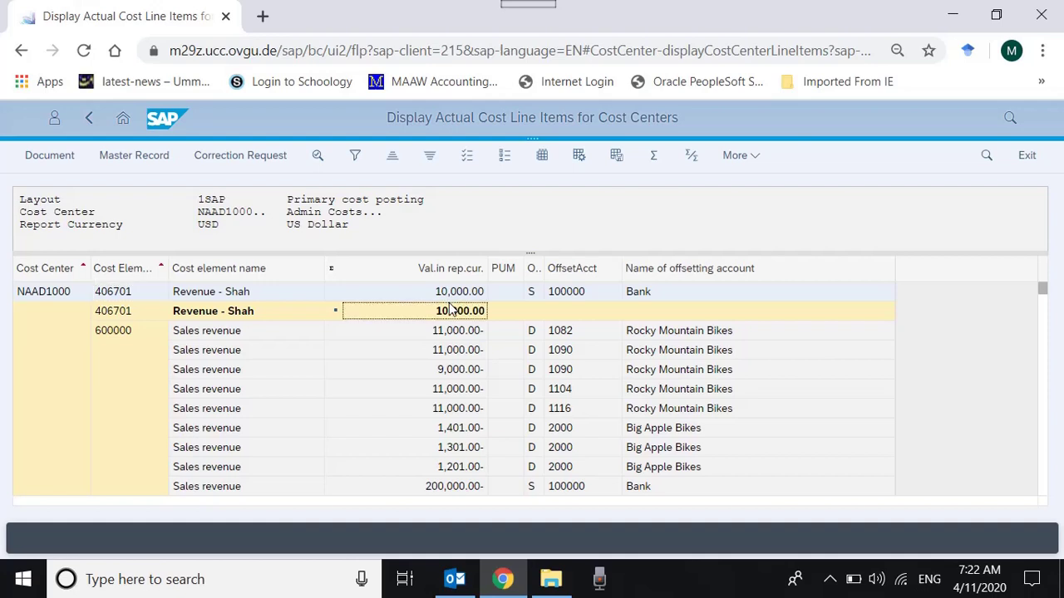
# Go through NAAD1000's Sales revenue items under cost element 600000 and check their subtotal.
pyautogui.click(231, 371)
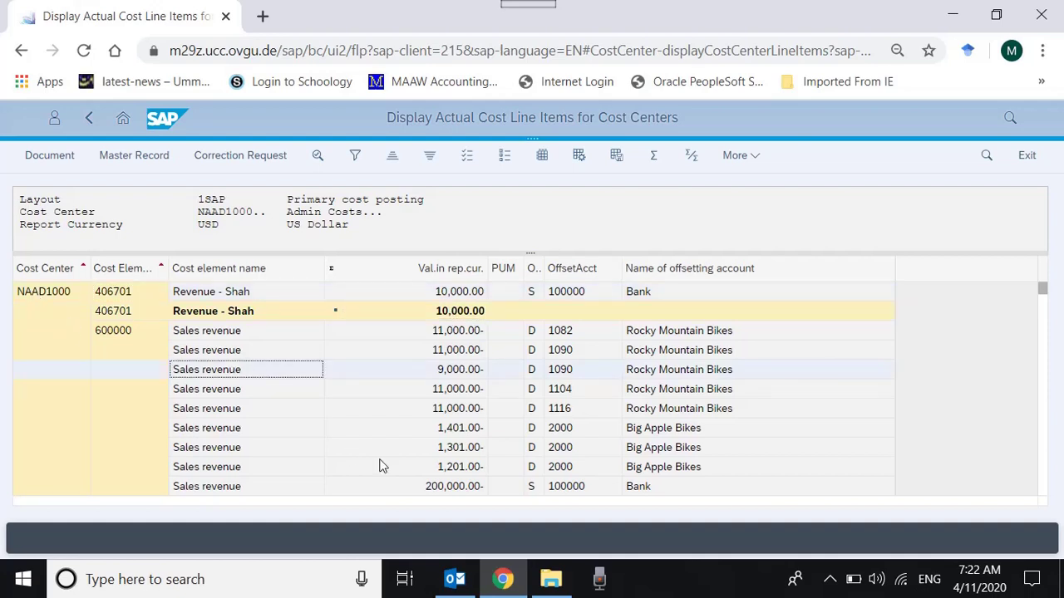
pyautogui.click(449, 415)
pyautogui.press('Down')
pyautogui.press('Down')
pyautogui.press('Down')
pyautogui.press('Down')
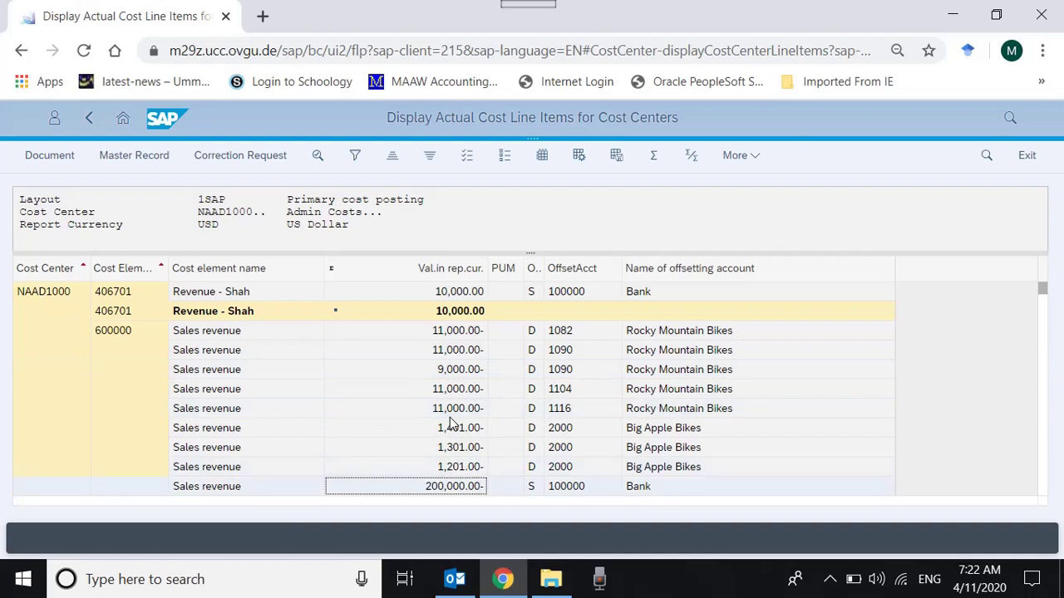
pyautogui.scroll(-5, 451, 424)
pyautogui.scroll(-5, 451, 423)
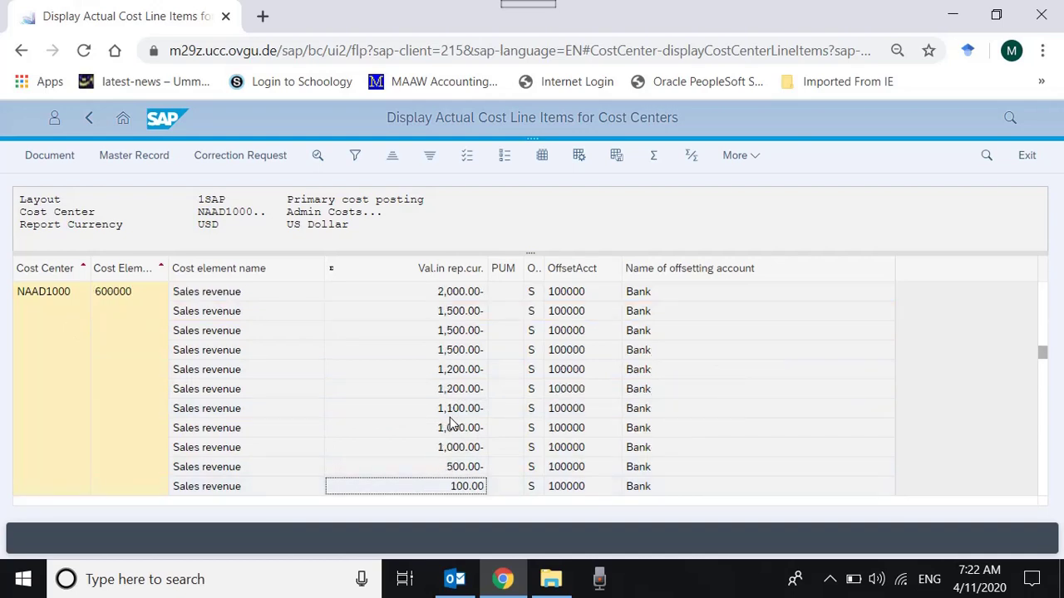
pyautogui.scroll(-5, 451, 423)
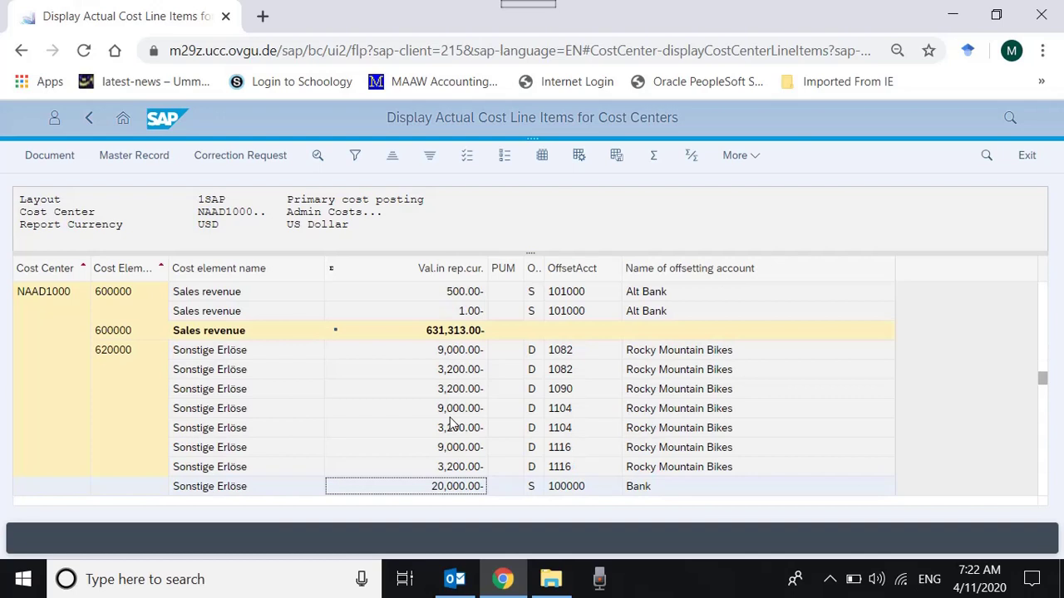
pyautogui.click(458, 333)
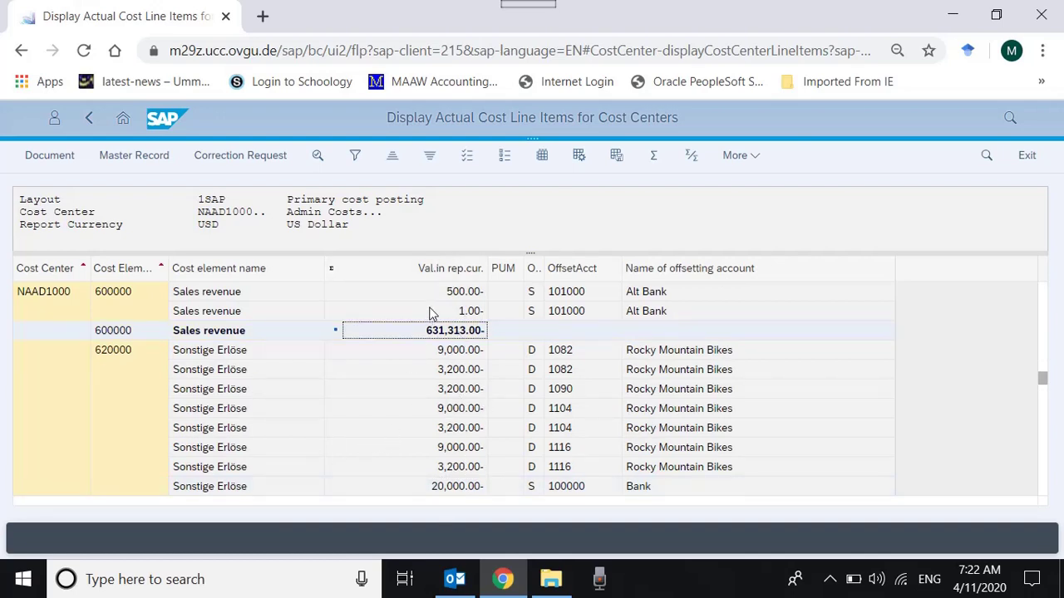
# Examine NAAD1000's remaining cost element subtotals and its cost center subtotal, followed by the Payroll Expense items and subtotals of NAHR1000.
pyautogui.click(353, 415)
pyautogui.scroll(-10, 353, 418)
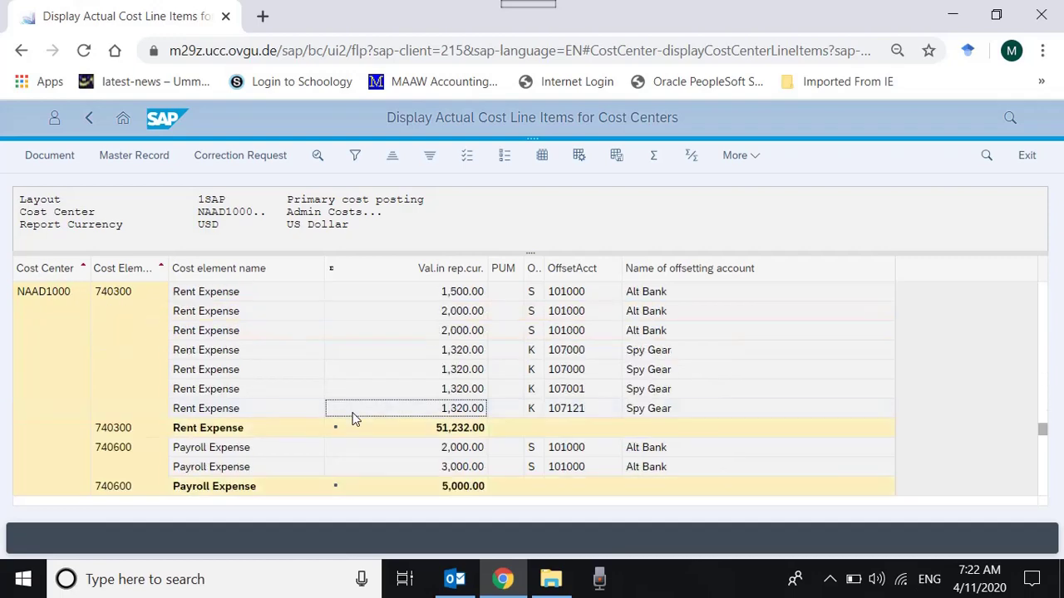
pyautogui.scroll(-10, 353, 418)
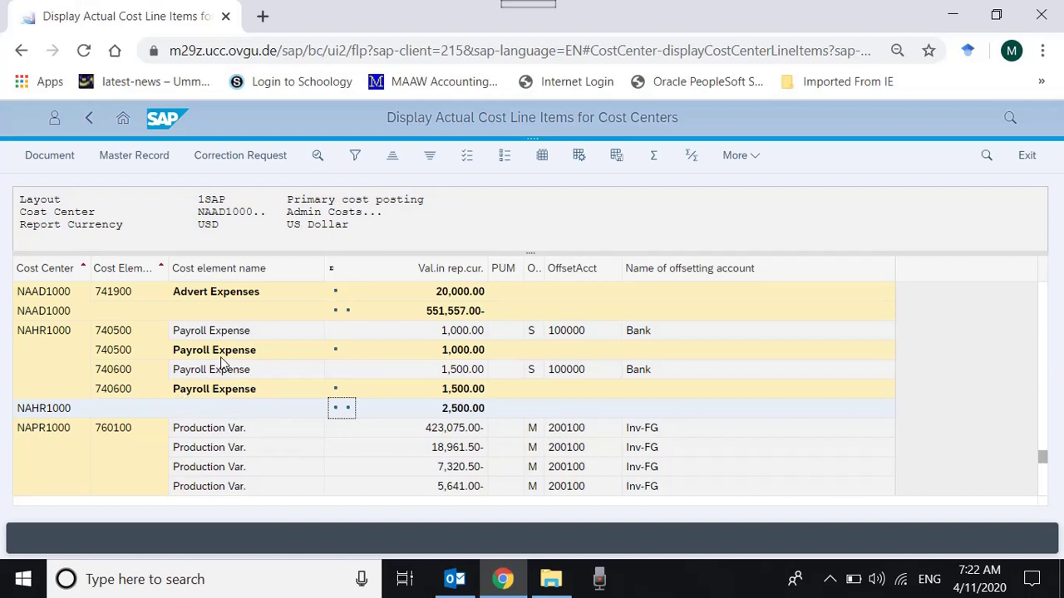
pyautogui.click(60, 333)
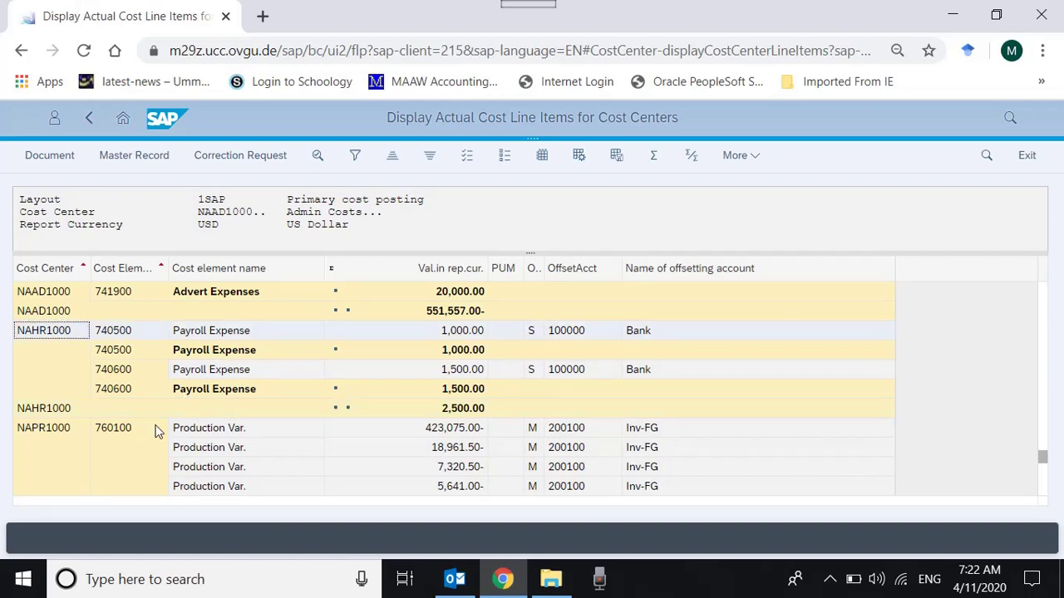